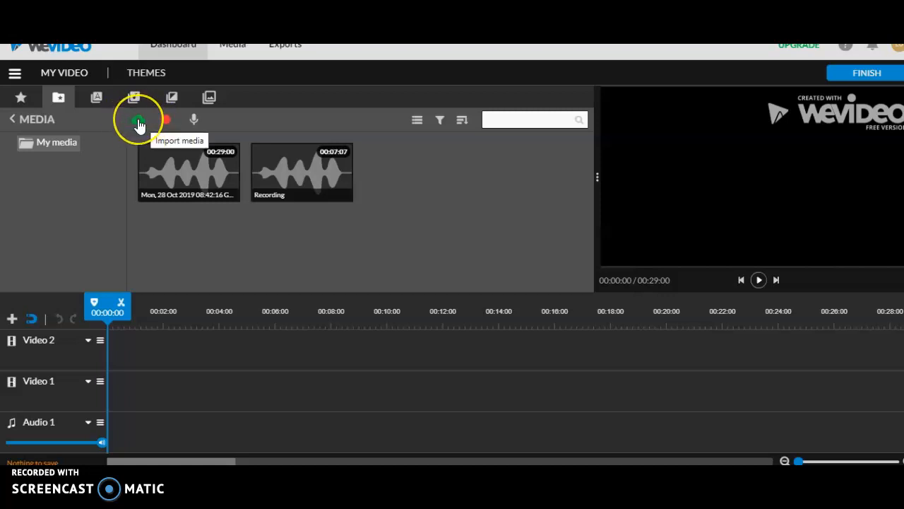
Import all five planet images from the CUIN 3111 folder in Documents into the project media.
click(139, 121)
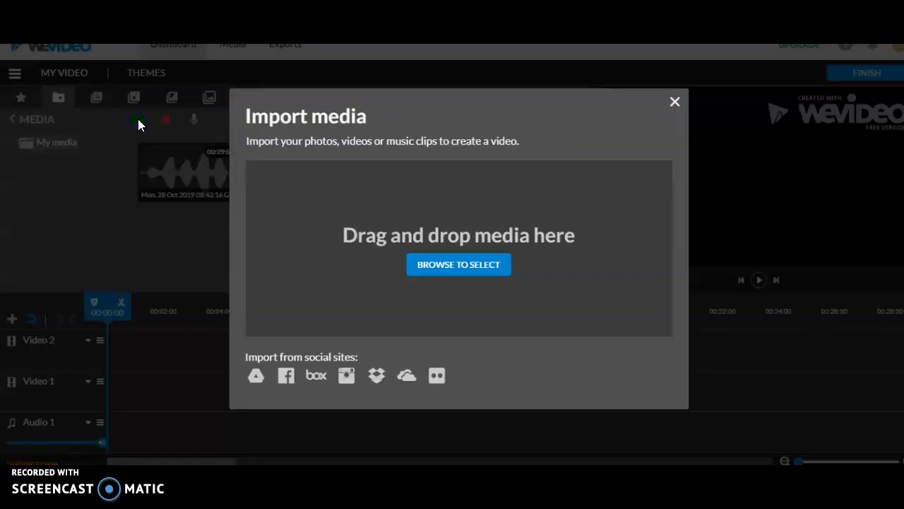
click(430, 269)
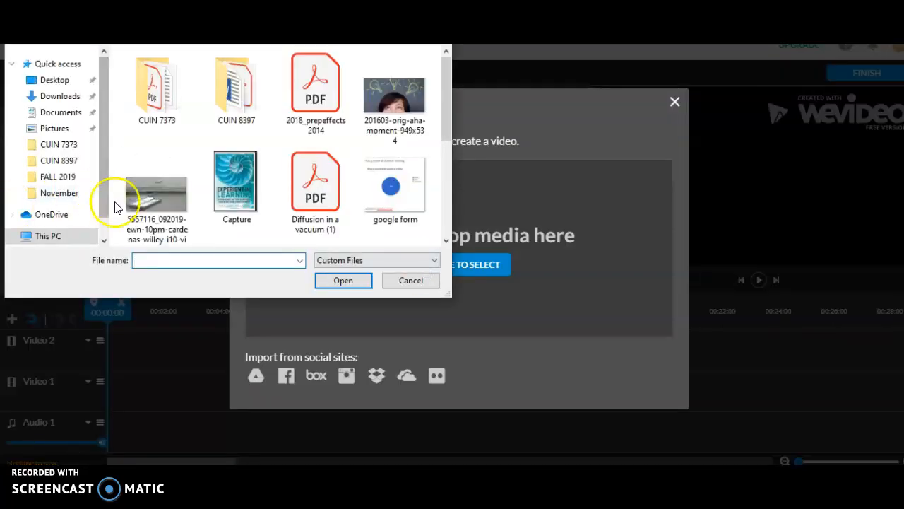
click(78, 114)
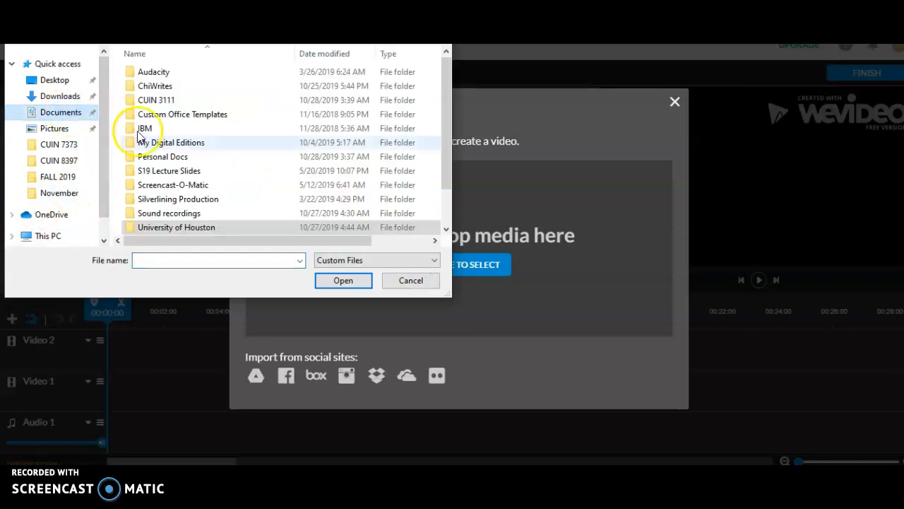
double_click(178, 99)
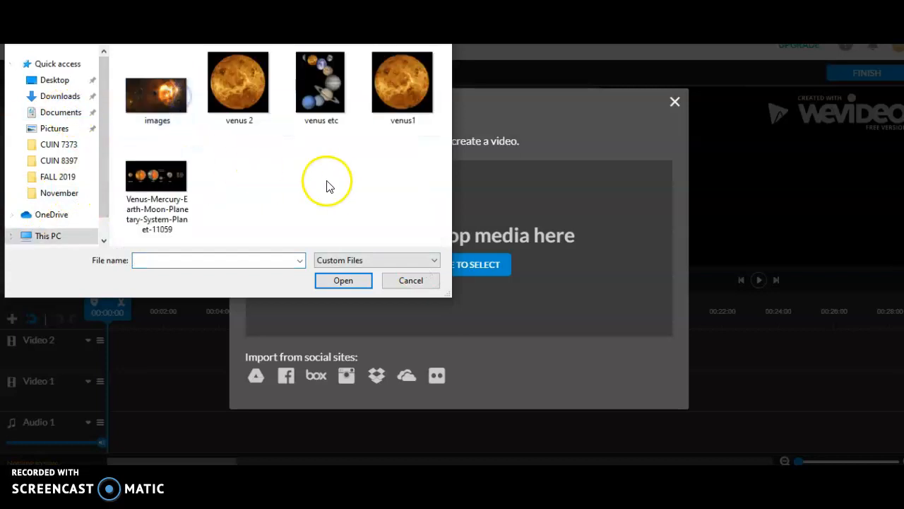
drag(305, 198, 264, 45)
drag(414, 168, 148, 91)
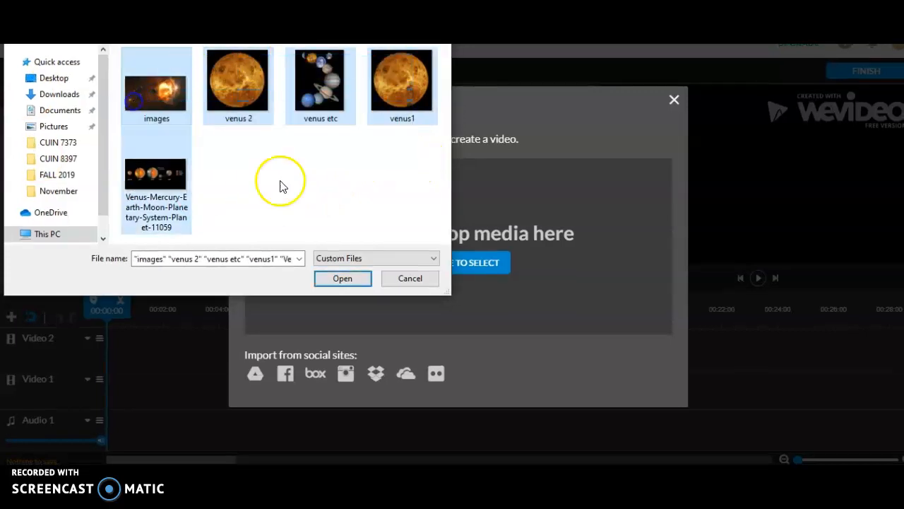
click(344, 277)
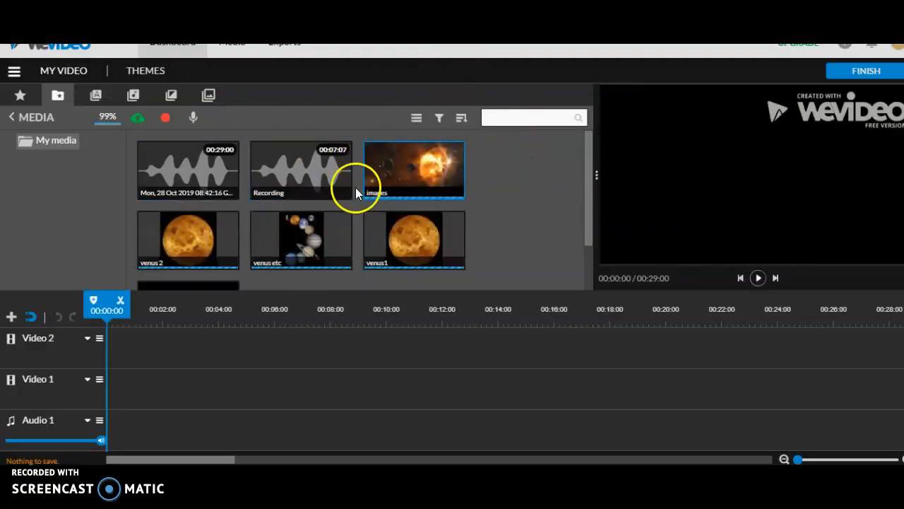
Browse the static text titles and preview the free music track Moment Of Inspiration.
click(61, 96)
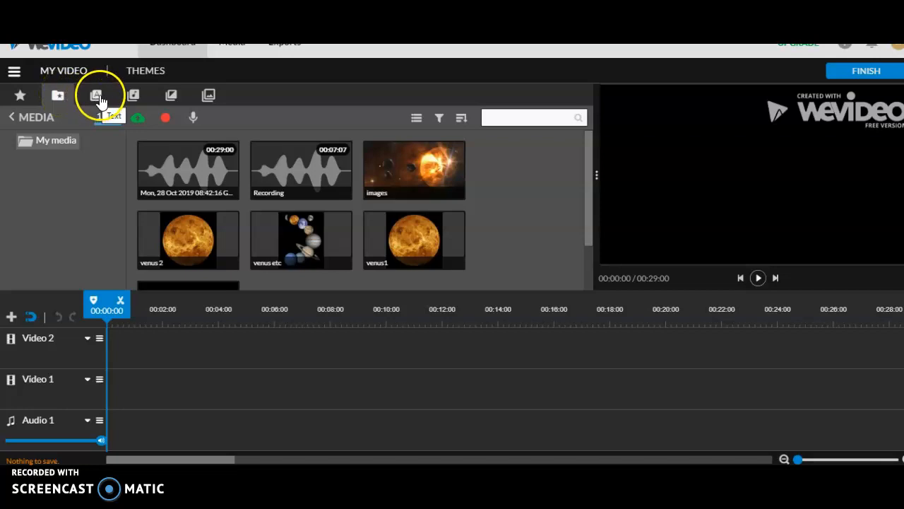
click(97, 97)
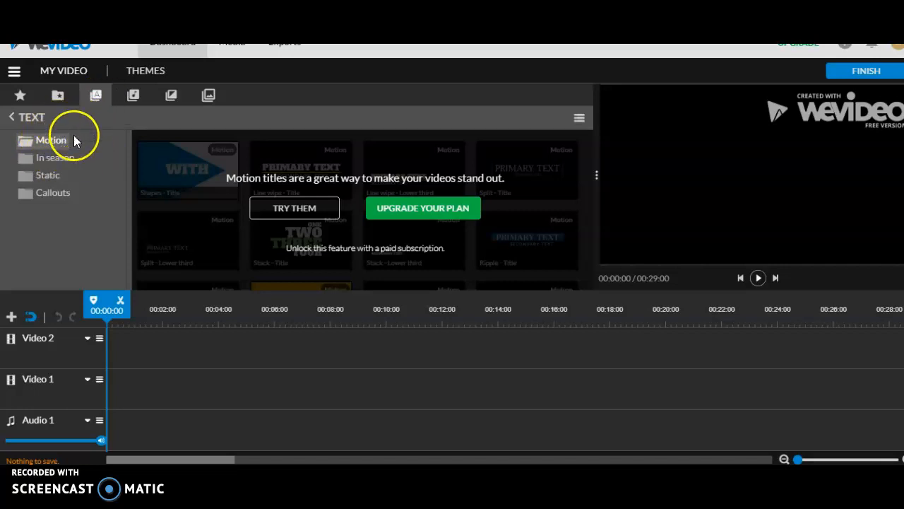
click(49, 175)
click(255, 154)
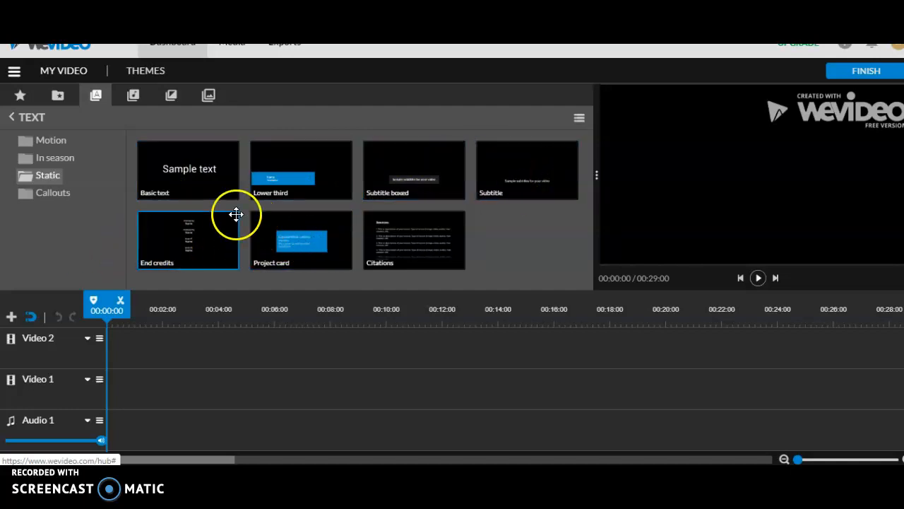
click(134, 97)
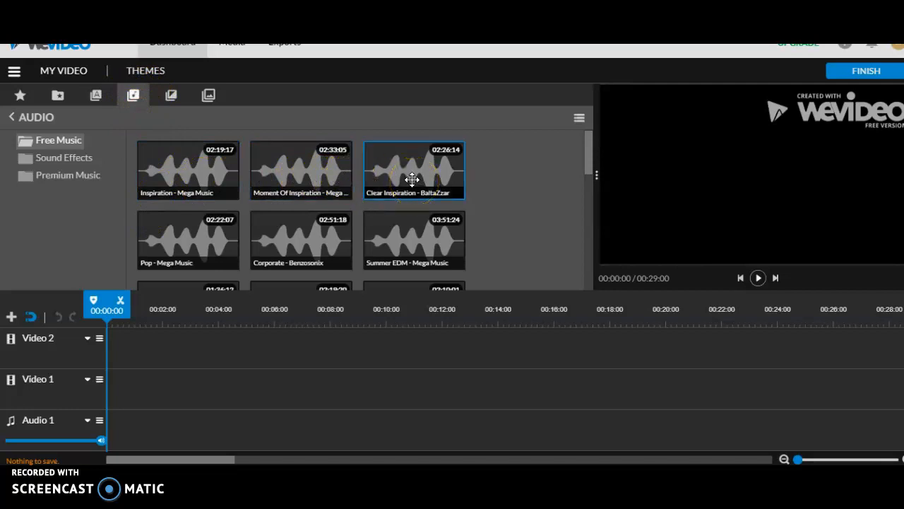
click(313, 167)
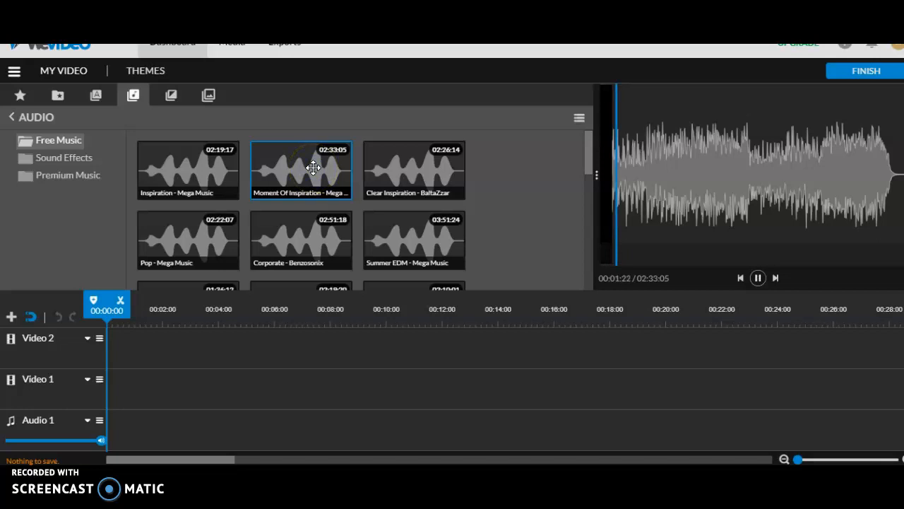
click(756, 279)
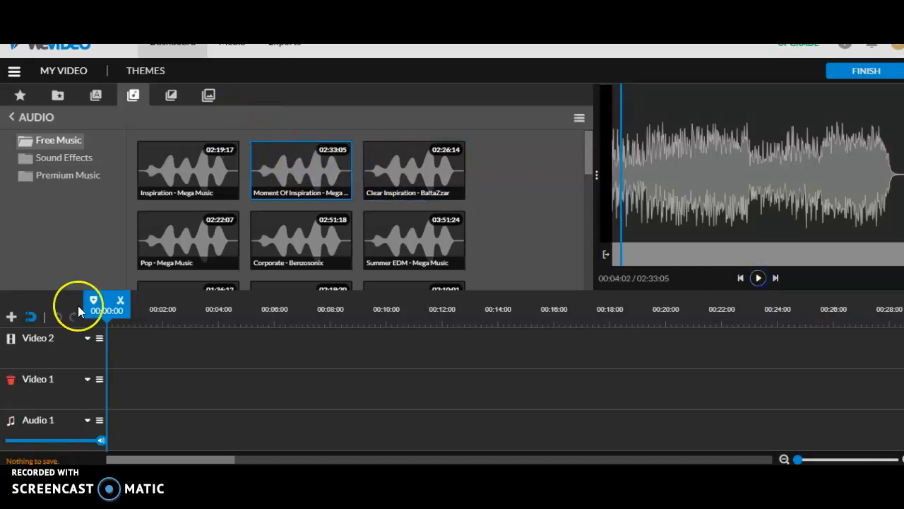
Preview standard transitions such as Cross fade, Cross Zoom and Cross dissolve, plus the TV Noise Vertical and Blue Smoke background graphics.
click(175, 96)
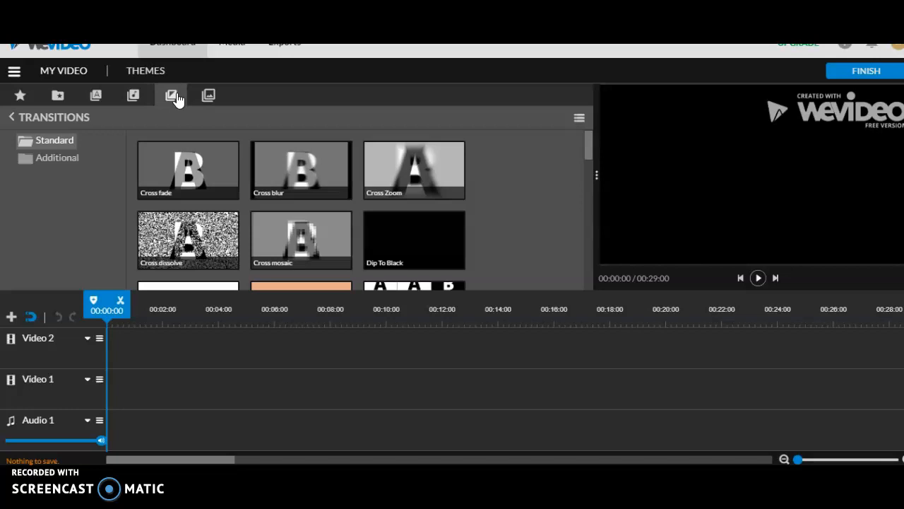
click(188, 172)
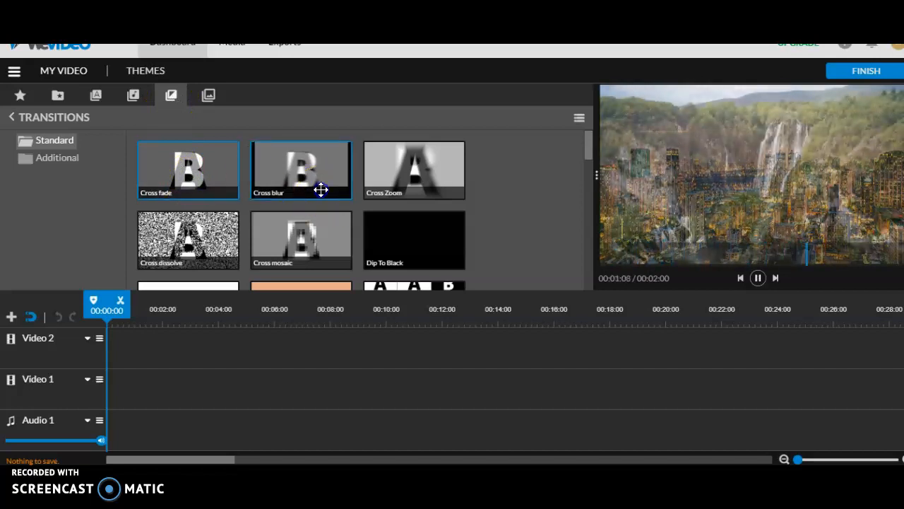
click(398, 185)
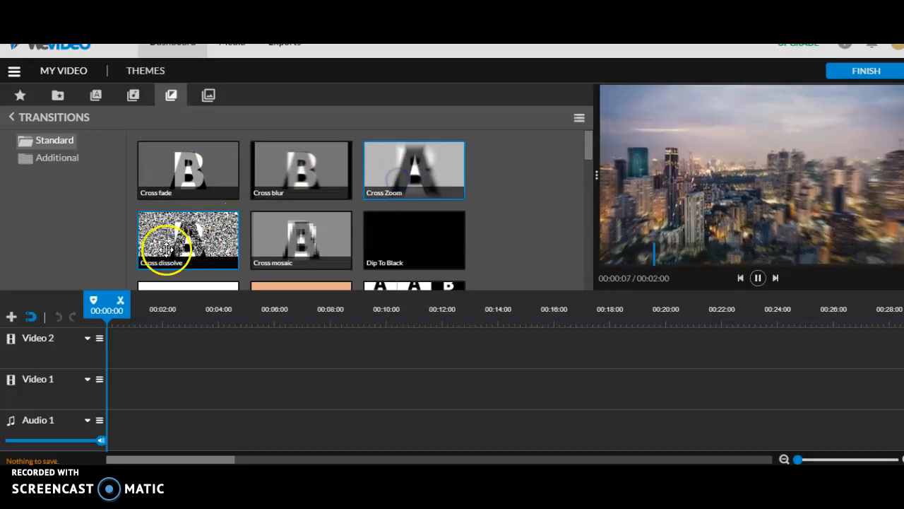
click(166, 250)
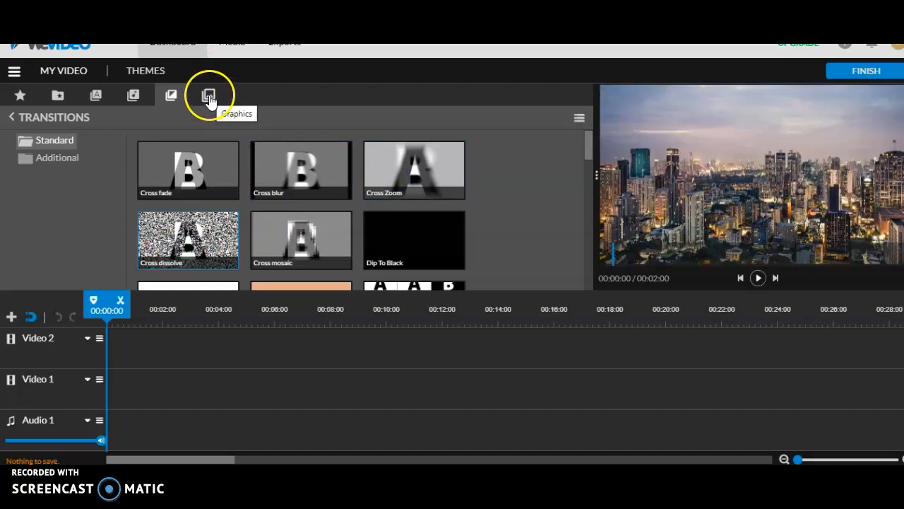
click(209, 99)
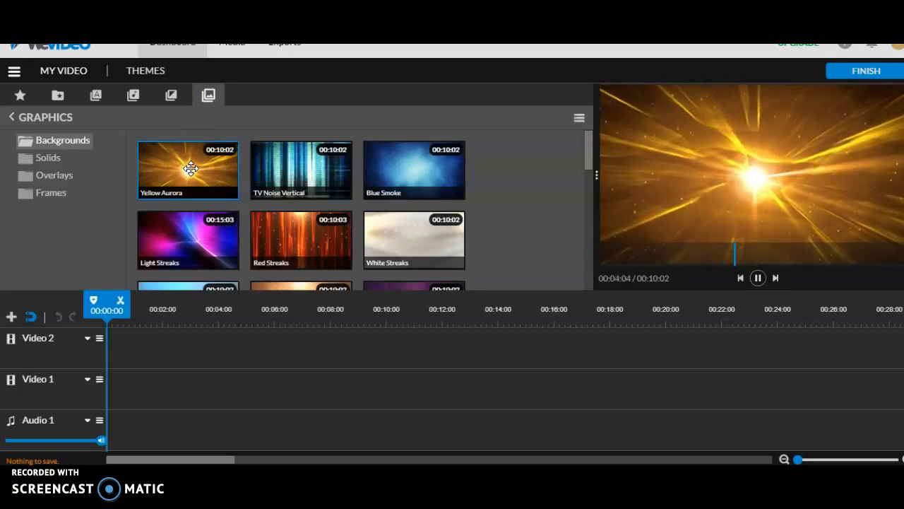
click(321, 184)
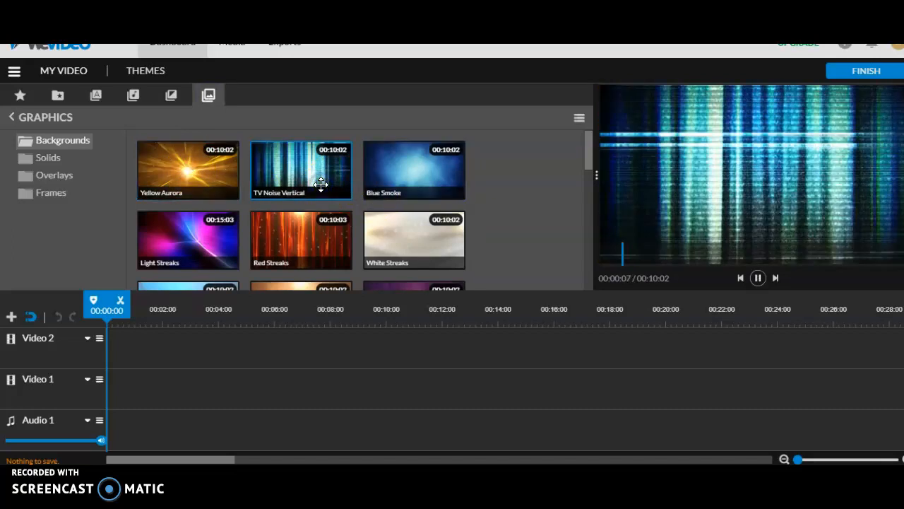
click(381, 185)
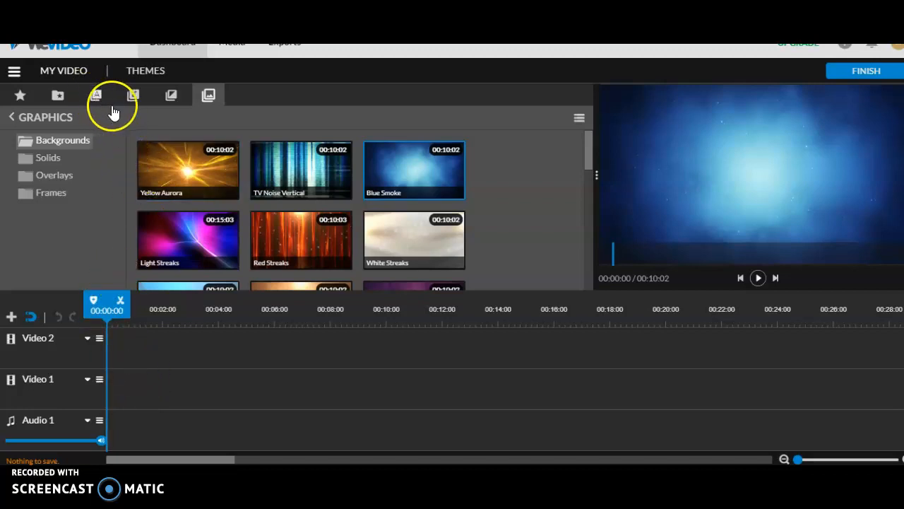
Place the 29-second audio recording dated 28 Oct 2019 on the Audio 1 track, starting at 00:01:03.
click(58, 96)
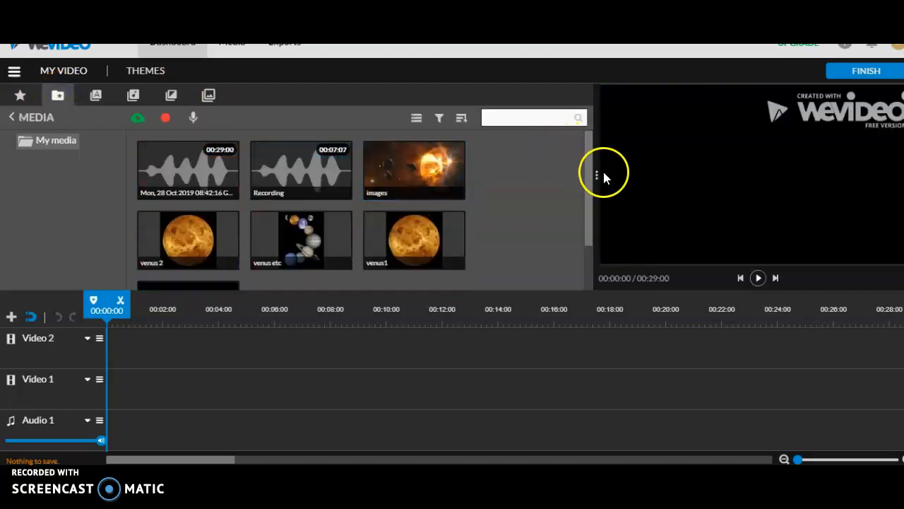
drag(590, 177, 583, 197)
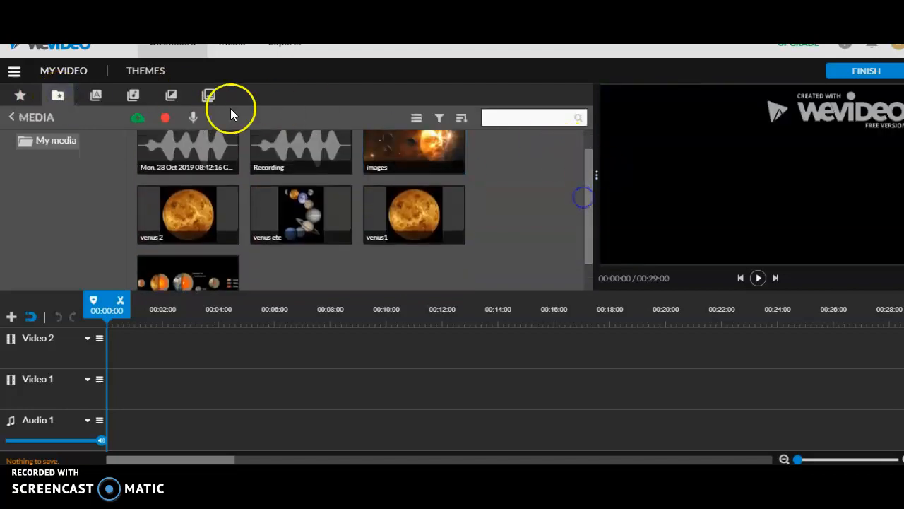
click(164, 165)
drag(173, 163, 159, 429)
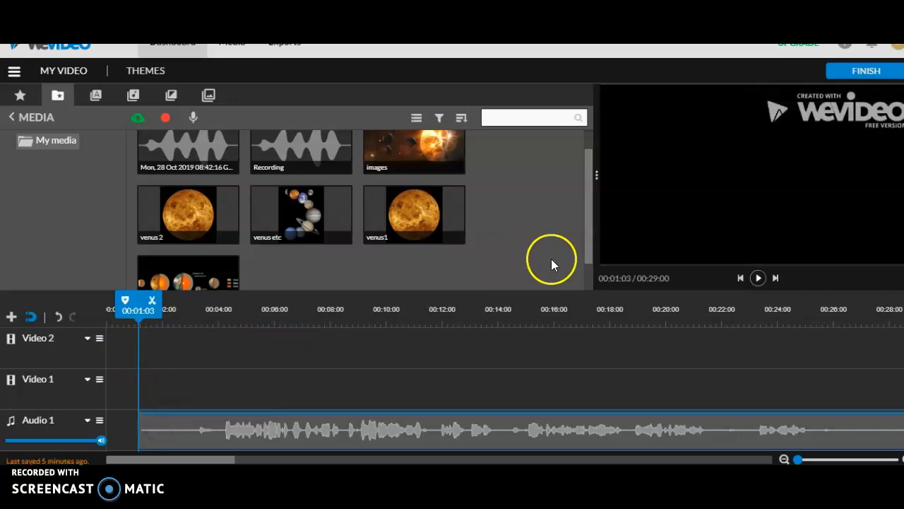
drag(589, 251, 581, 187)
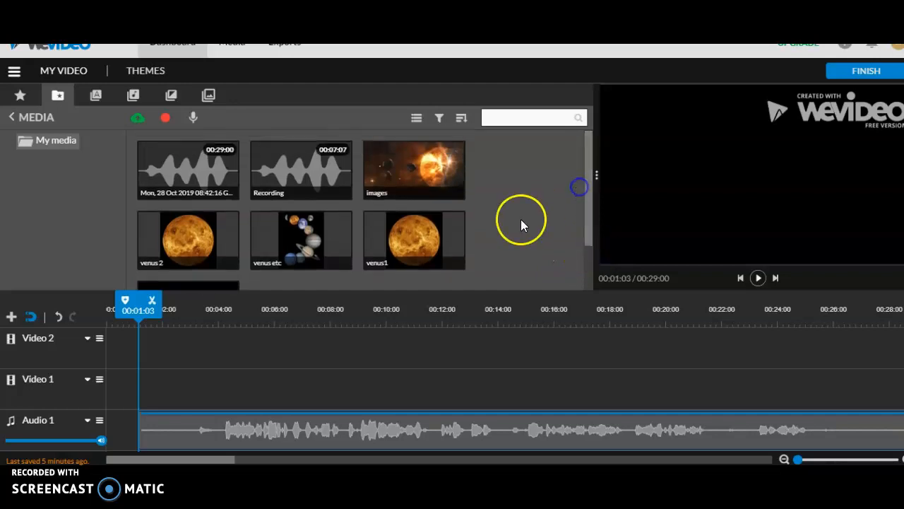
Compare the static title templates, including Basic text, Lower third, Subtitle boxed, Subtitle, End credits and Project card.
click(96, 99)
click(195, 191)
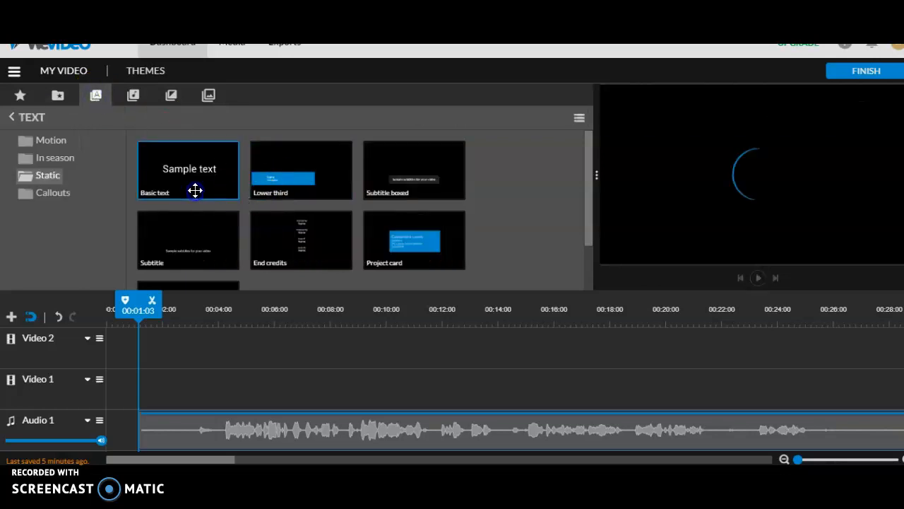
click(298, 191)
click(446, 177)
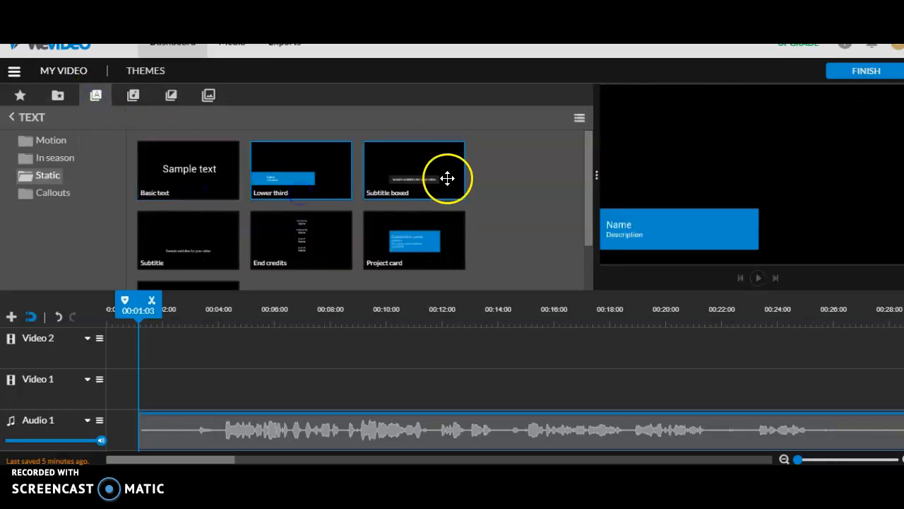
click(210, 237)
click(301, 238)
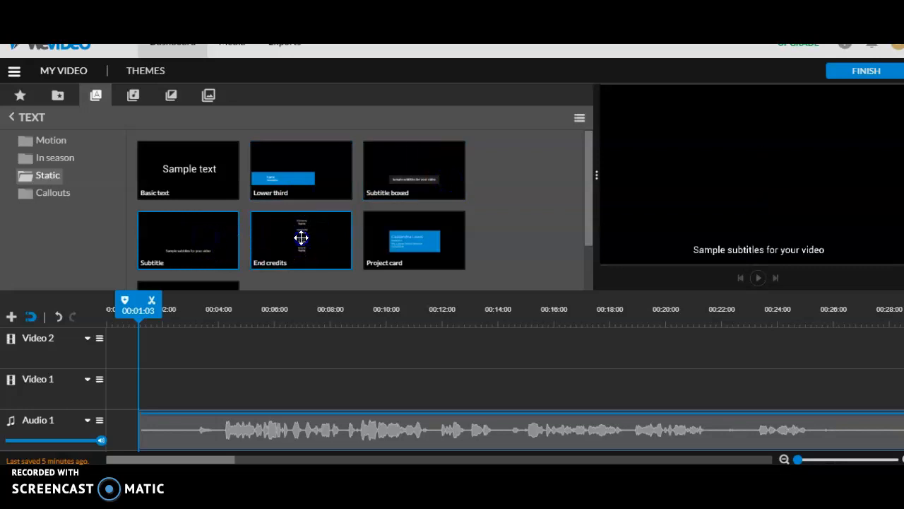
click(431, 242)
click(177, 243)
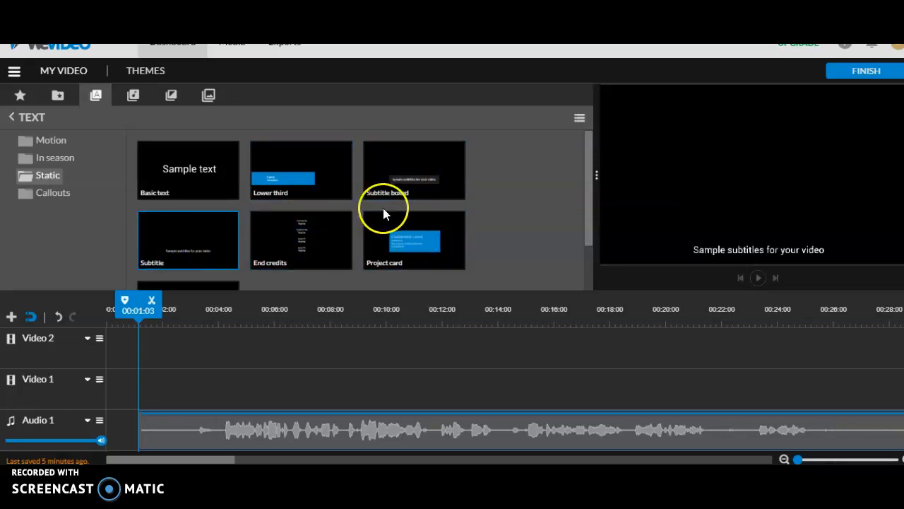
click(455, 178)
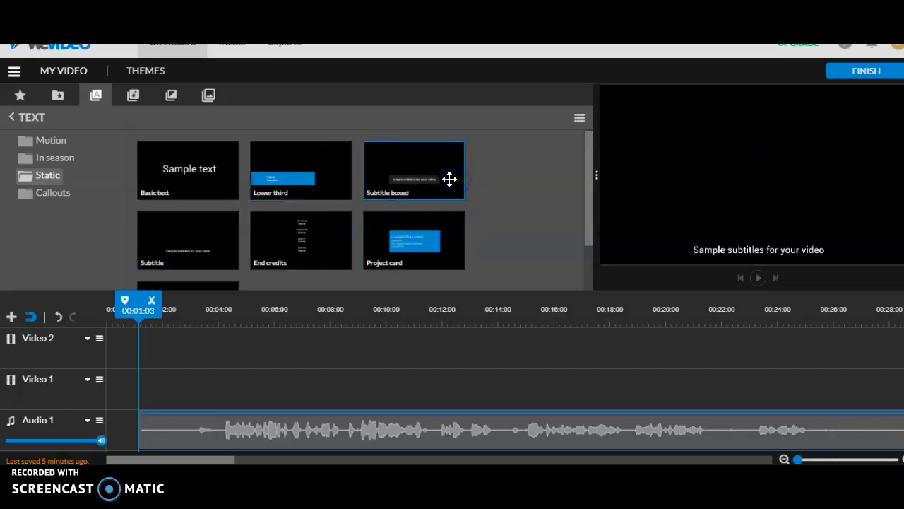
Add the Lower third title at the start of the Video 2 track.
click(279, 177)
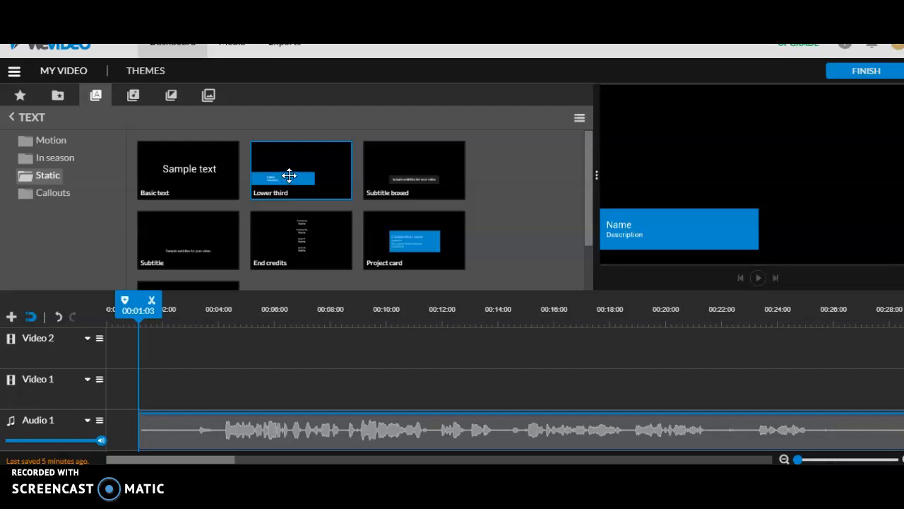
drag(288, 177, 129, 351)
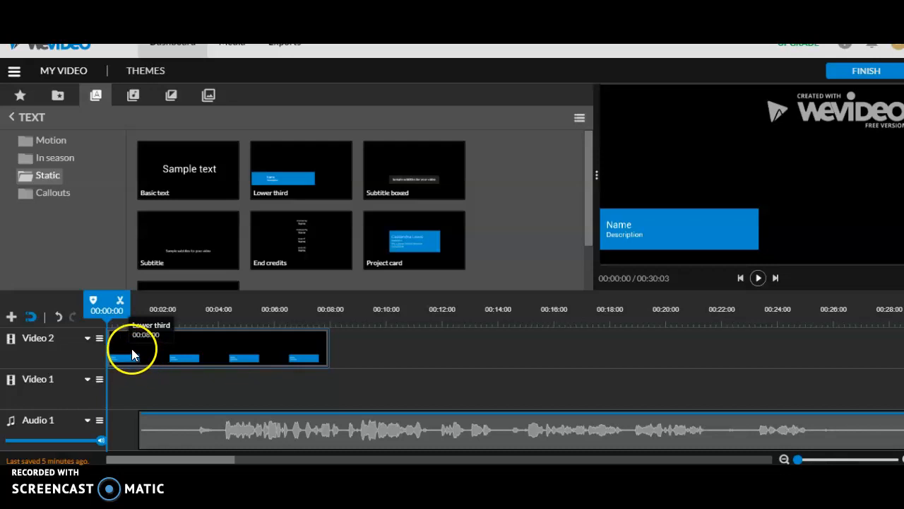
Replace the Lower third title's placeholder text on the Video 2 track with "Planet of Fire".
click(131, 348)
click(117, 322)
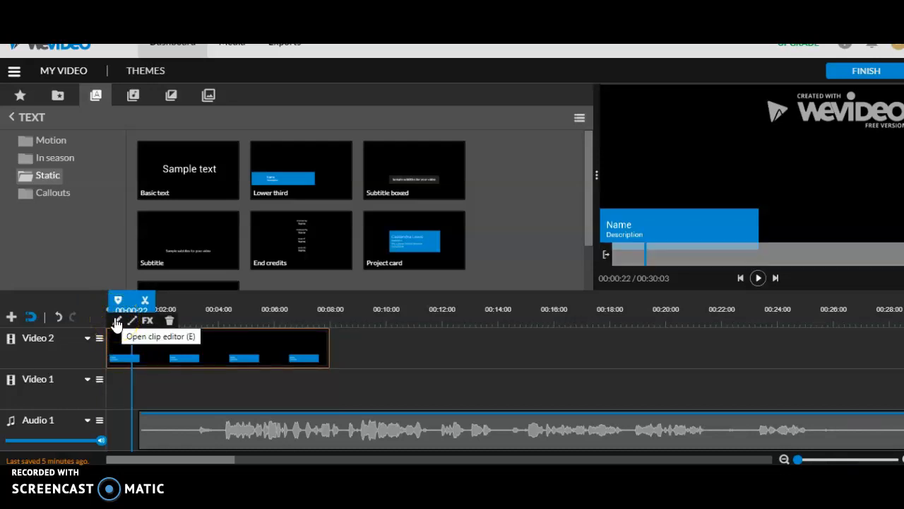
click(137, 346)
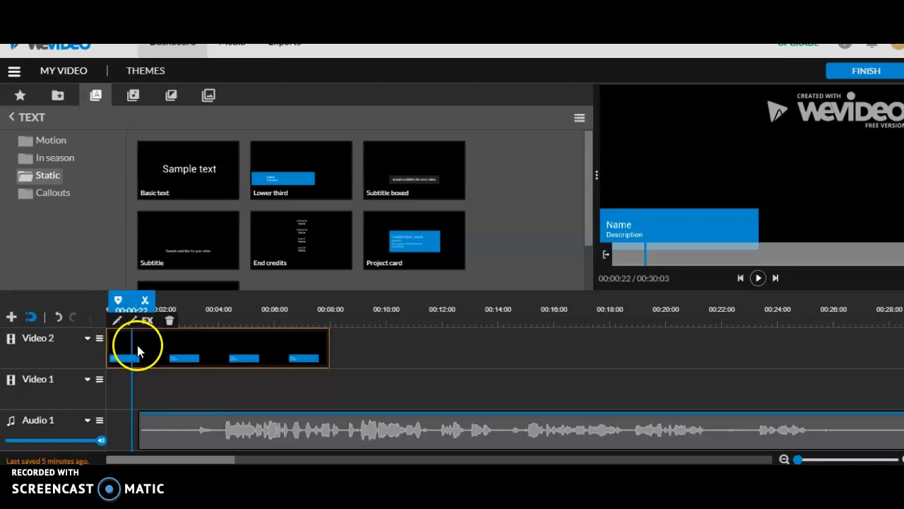
click(138, 346)
click(118, 322)
click(78, 178)
drag(78, 178, 12, 149)
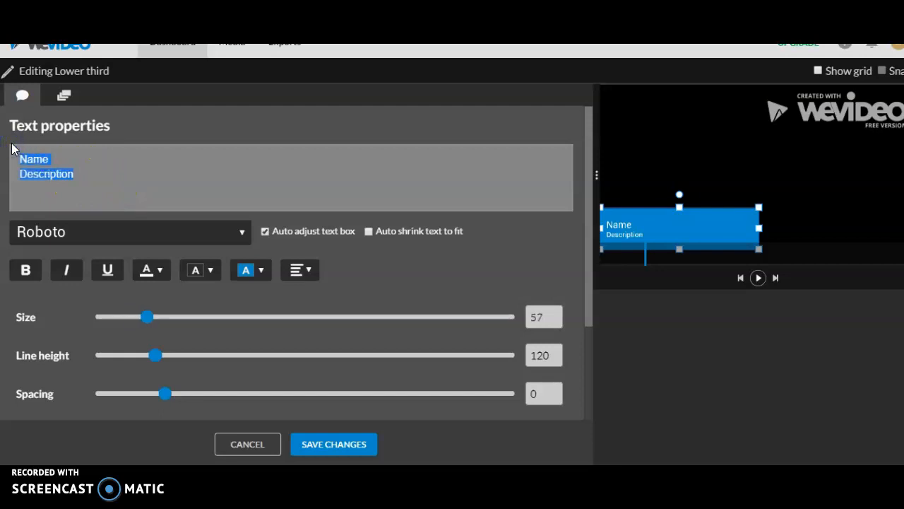
text(Pl)
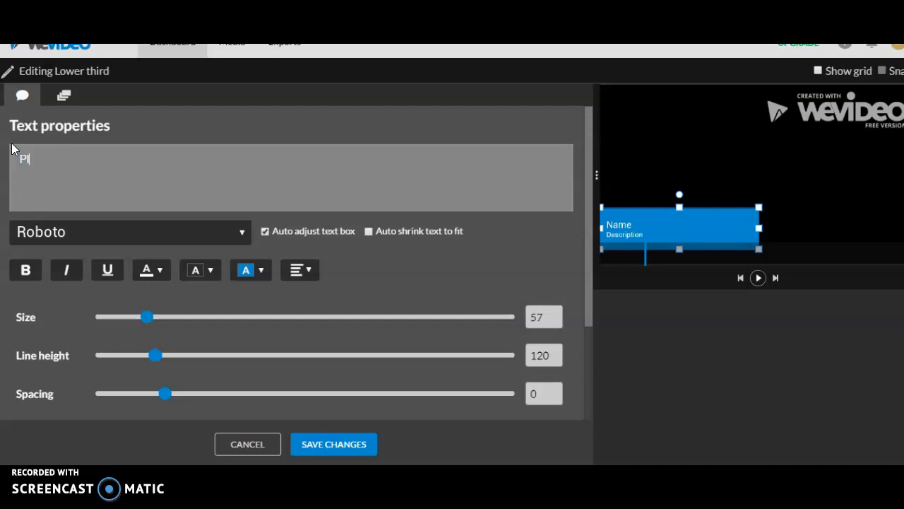
text(anet of Fire)
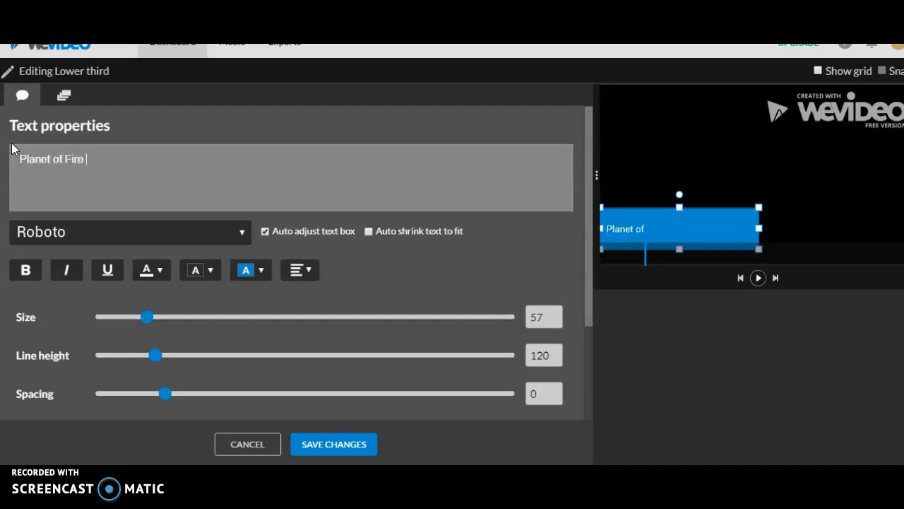
Add a "By" line with the author's full name below the title text, separated by a blank line, and save the title.
key(Return)
text(B)
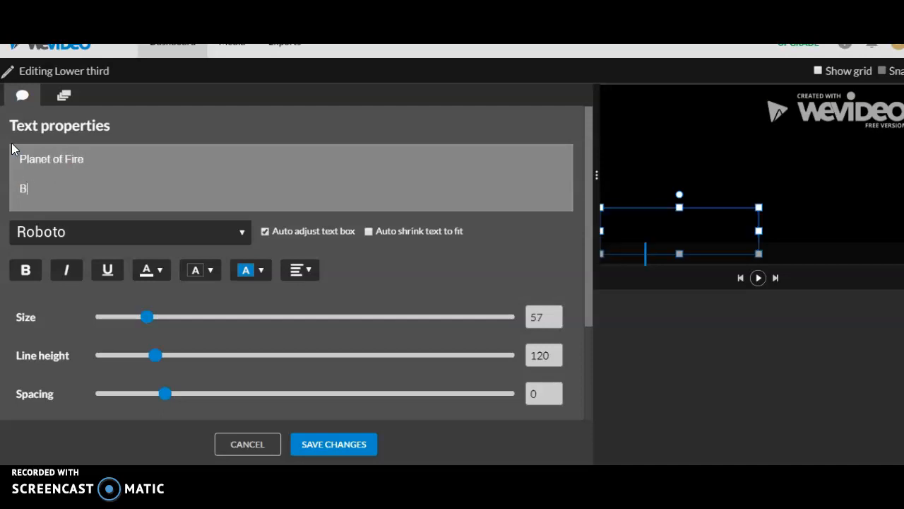
text(y Lydia UGwu)
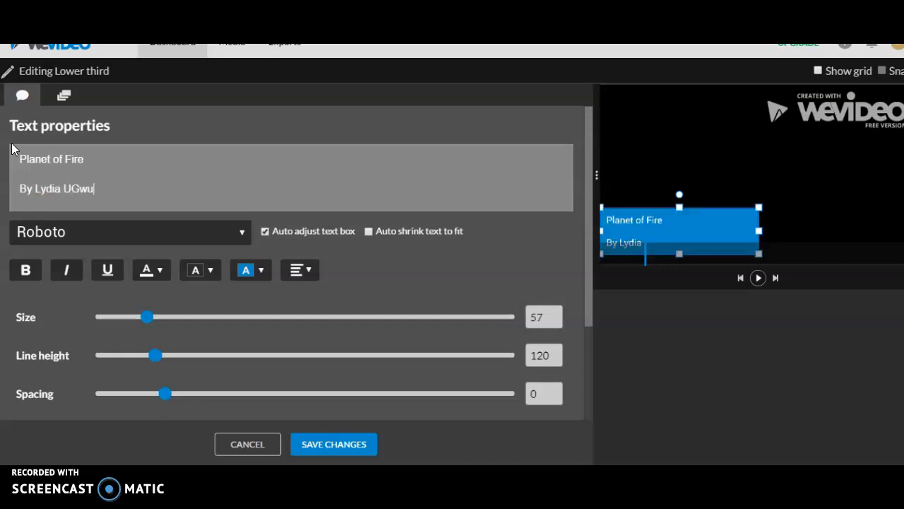
key(BackSpace)
key(BackSpace)
key(BackSpace)
key(BackSpace)
text(Ugwu)
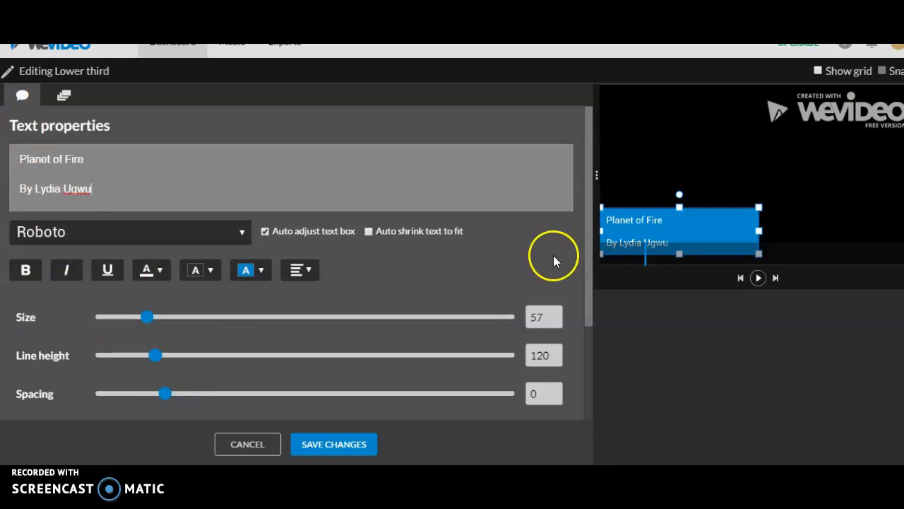
drag(592, 298, 573, 380)
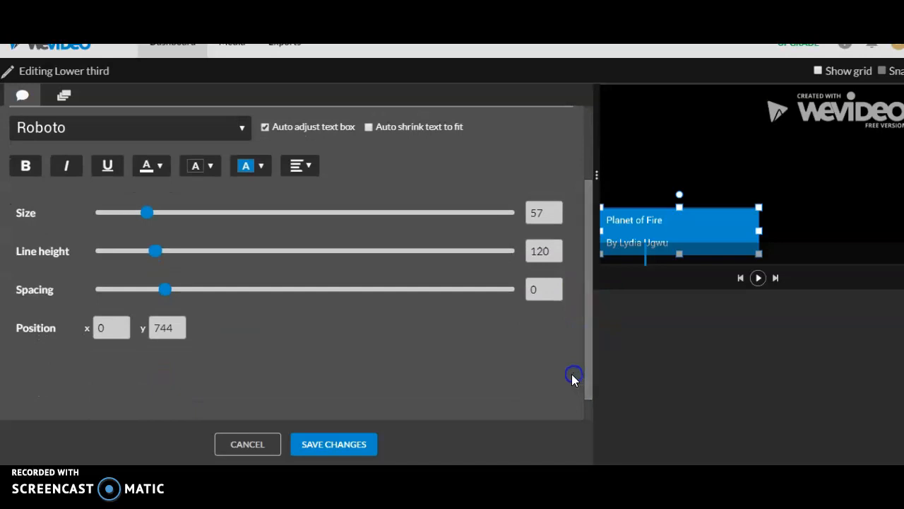
click(324, 448)
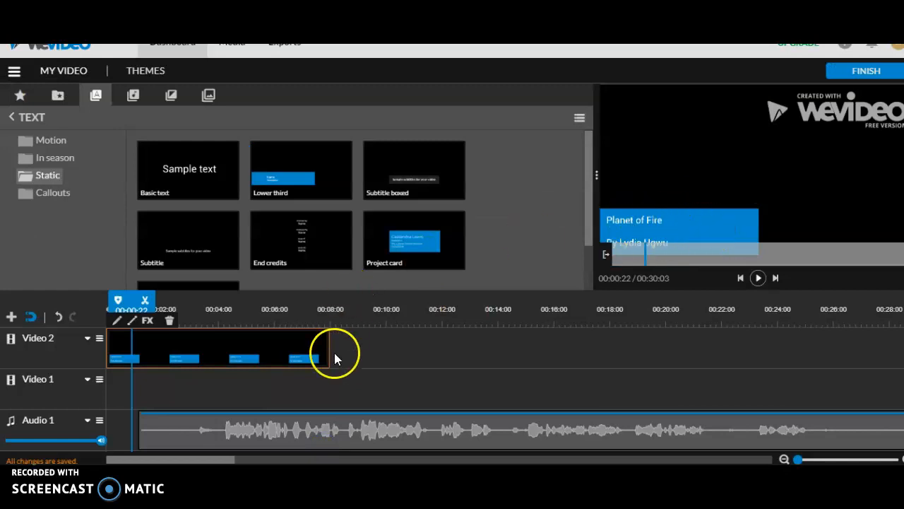
Move the blue title box from the lower-left edge to the lower centre of the frame and save the change.
click(117, 319)
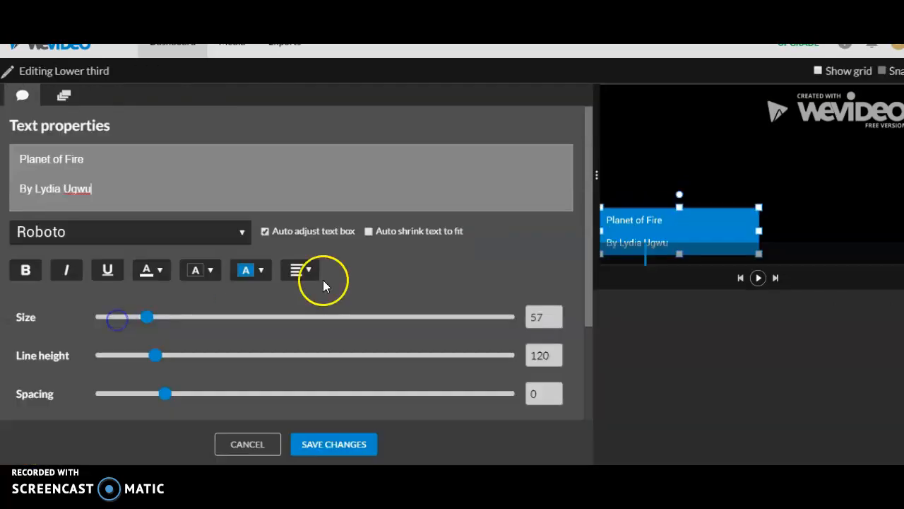
drag(664, 226, 762, 207)
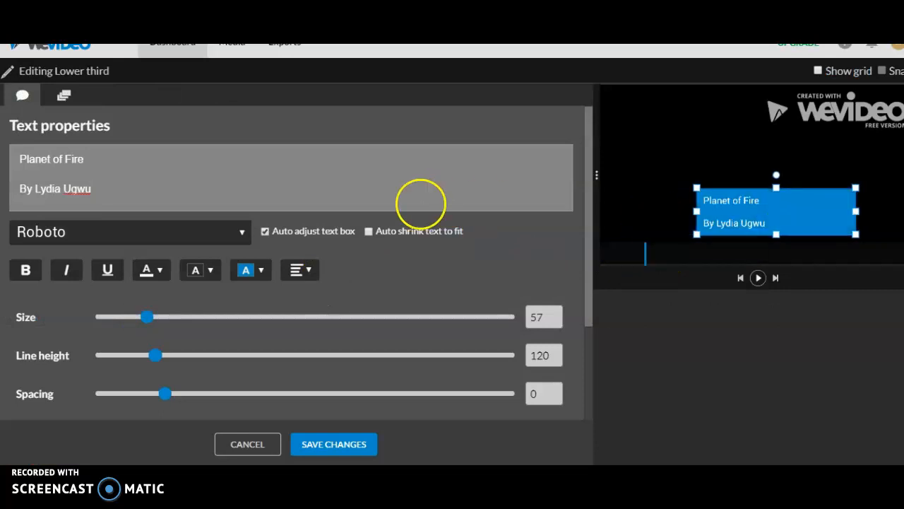
click(330, 445)
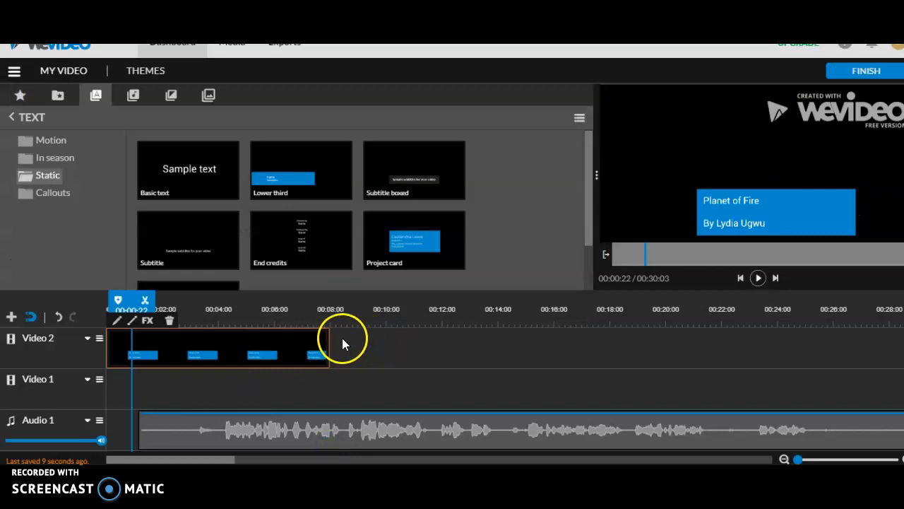
Play the start of the title clip and shorten it to end at 00:02:04.
click(113, 351)
key(space)
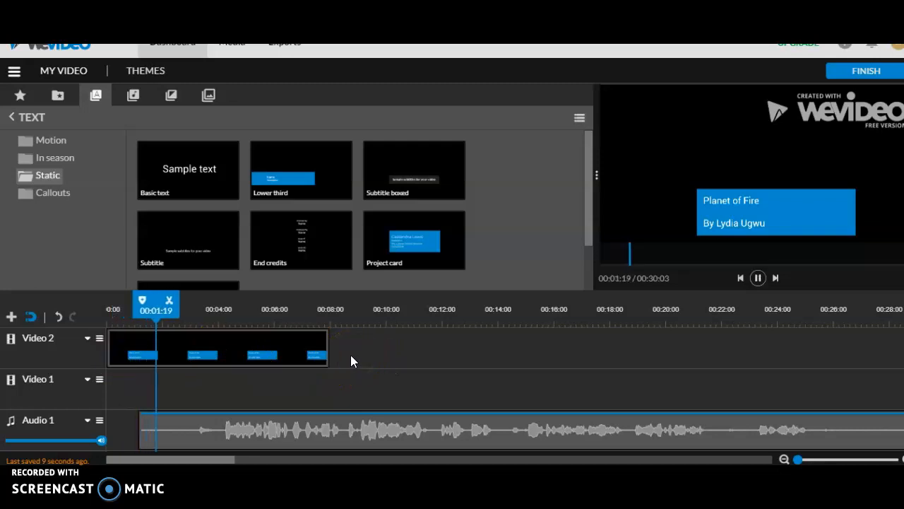
key(space)
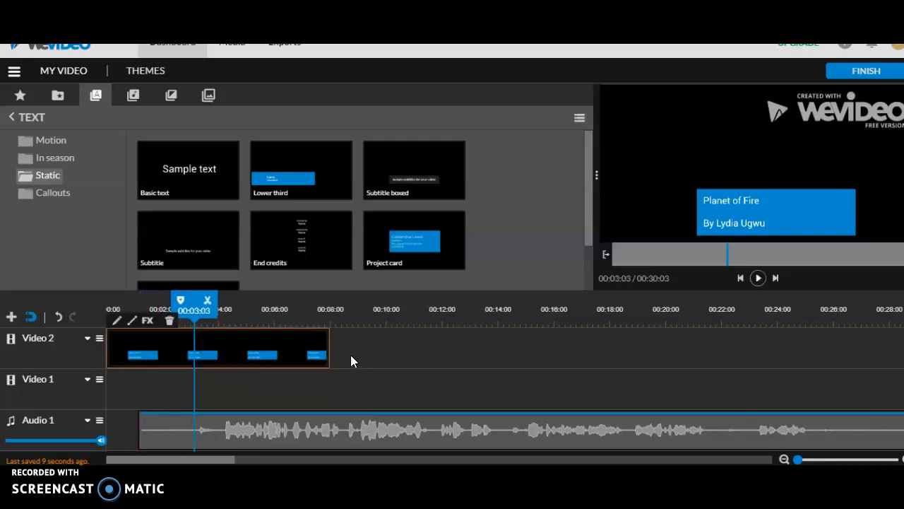
drag(330, 353, 166, 328)
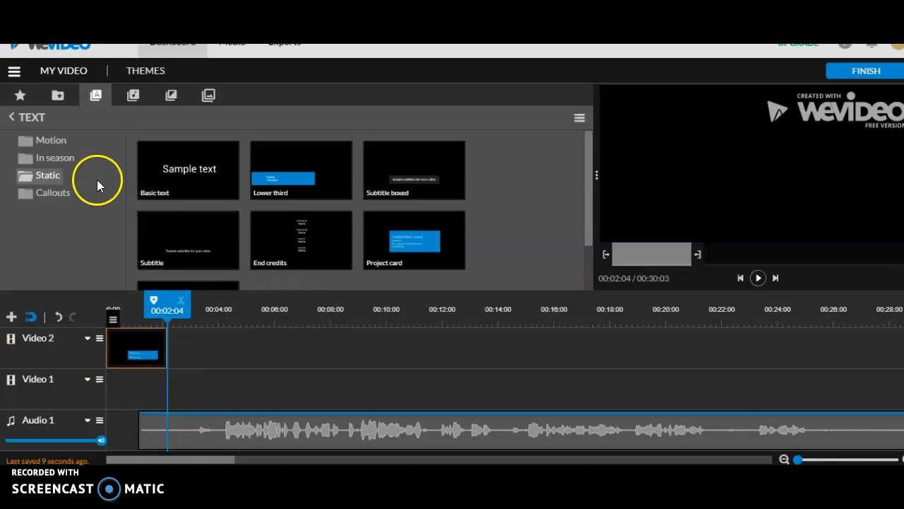
Place the fiery planet picture, Venus close-up, "venus etc" and Venus-Mercury-Earth-Moon diagram one after another behind the title on the Video 2 track.
click(58, 95)
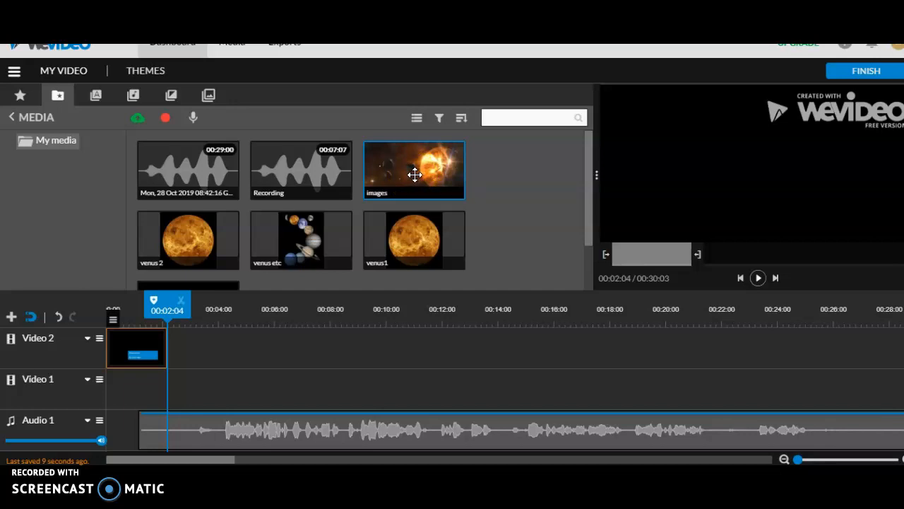
drag(415, 172, 191, 346)
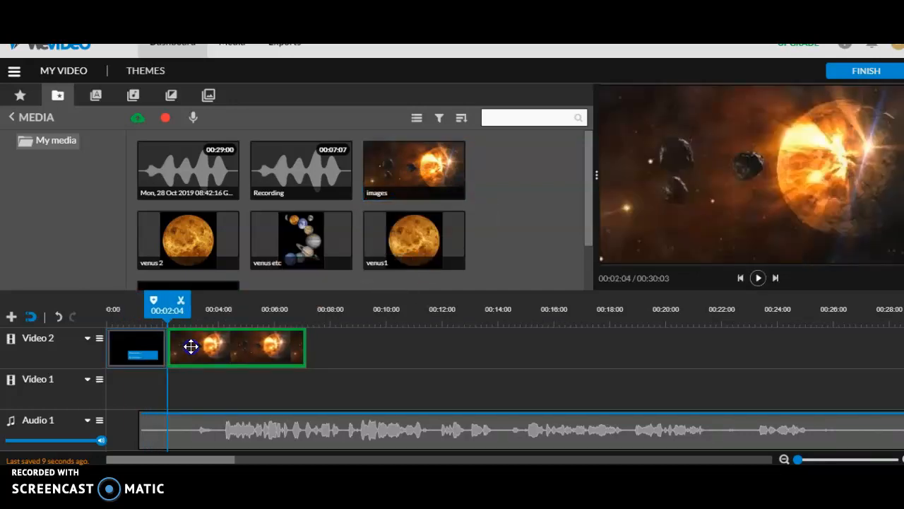
drag(414, 178, 438, 194)
drag(427, 244, 467, 332)
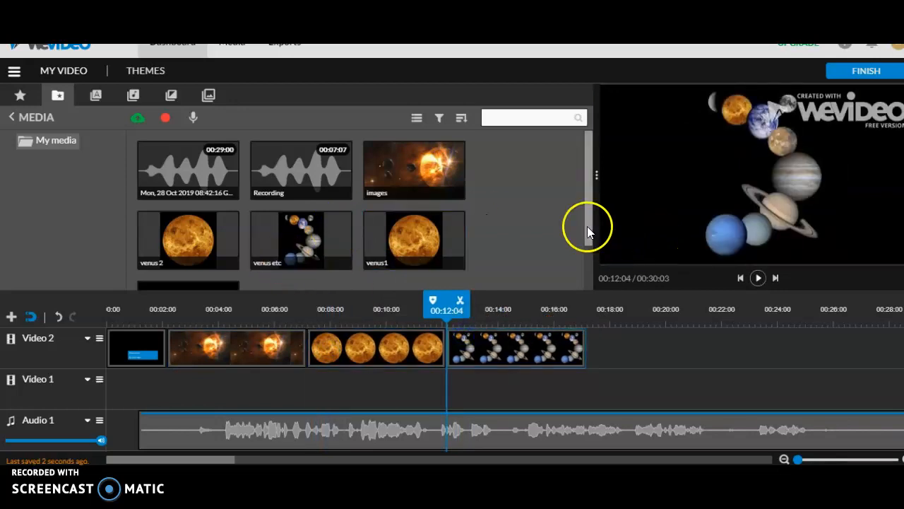
drag(587, 226, 584, 280)
drag(222, 247, 602, 333)
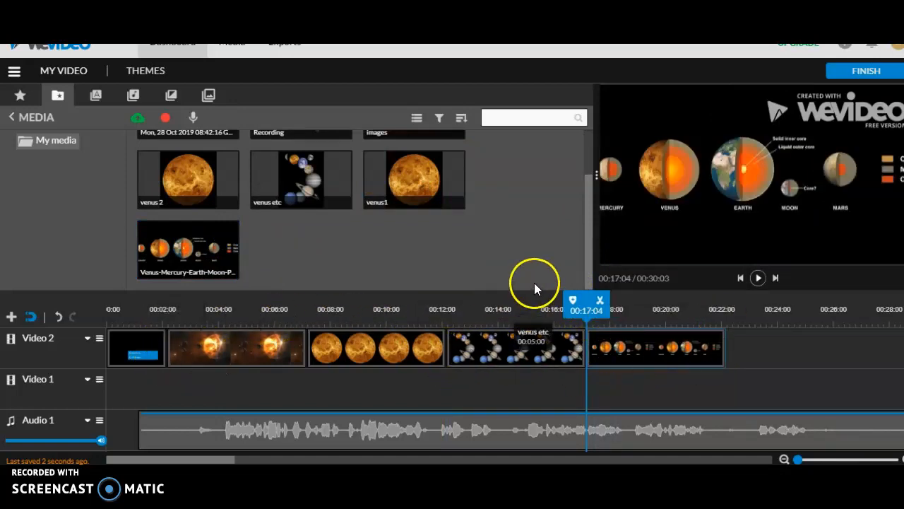
drag(588, 267, 585, 200)
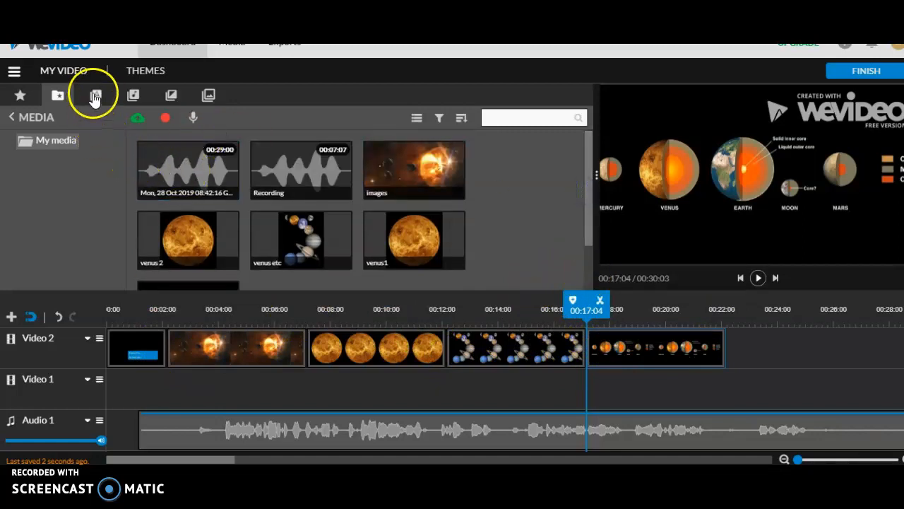
Insert a Cross fade transition at each of the four joins between the clips on the Video 2 track.
click(172, 97)
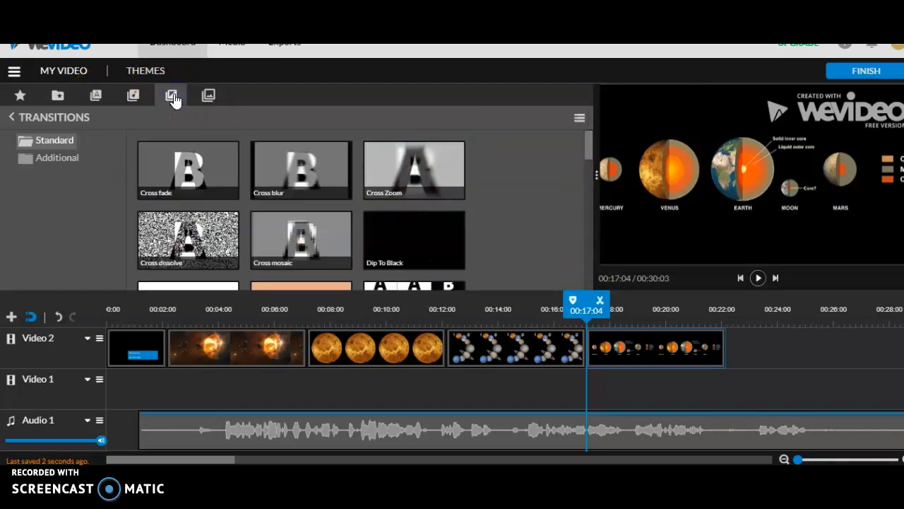
click(186, 176)
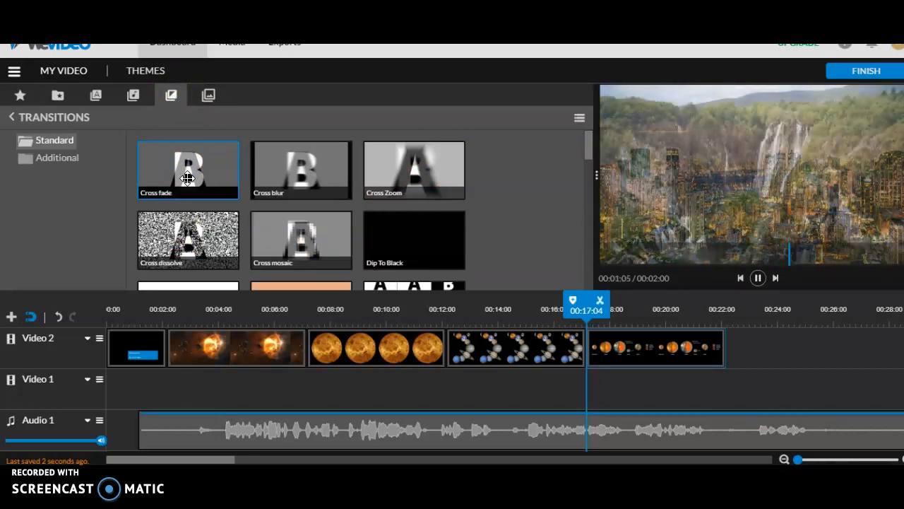
drag(186, 177, 174, 332)
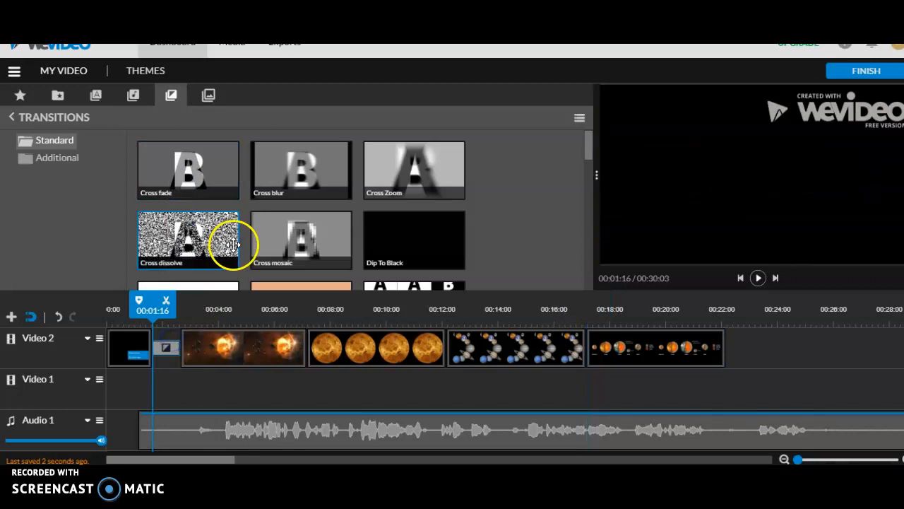
drag(186, 177, 313, 357)
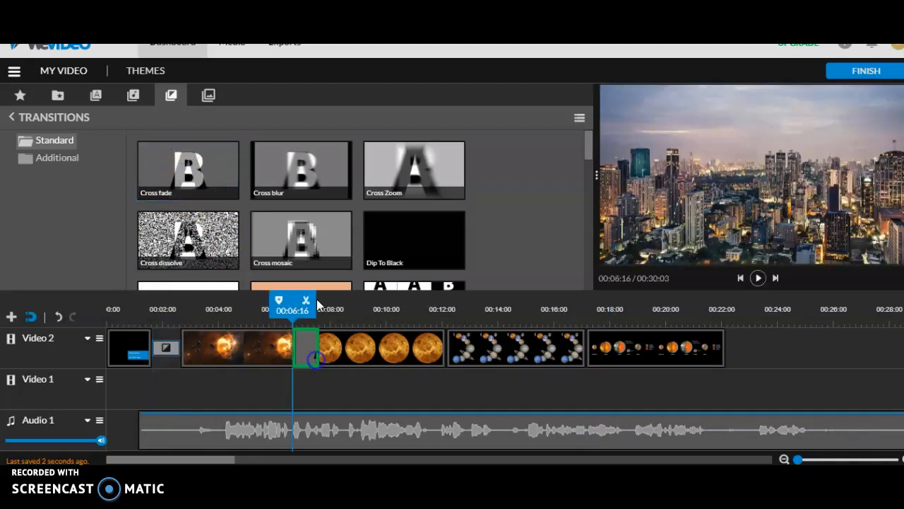
drag(178, 165, 444, 346)
drag(205, 164, 599, 360)
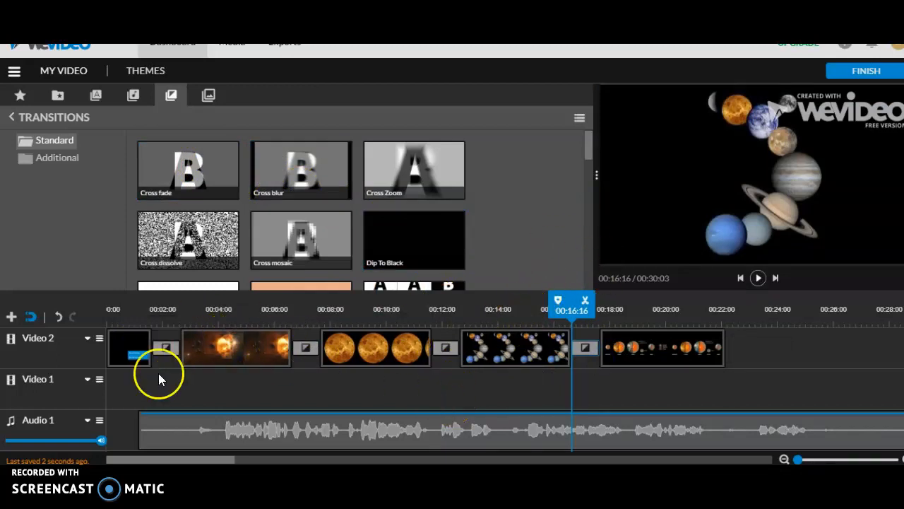
Turn the Audio 1 track's volume all the way down and play the video from the beginning to check the transitions.
mouse_move(103, 440)
drag(103, 441, 4, 441)
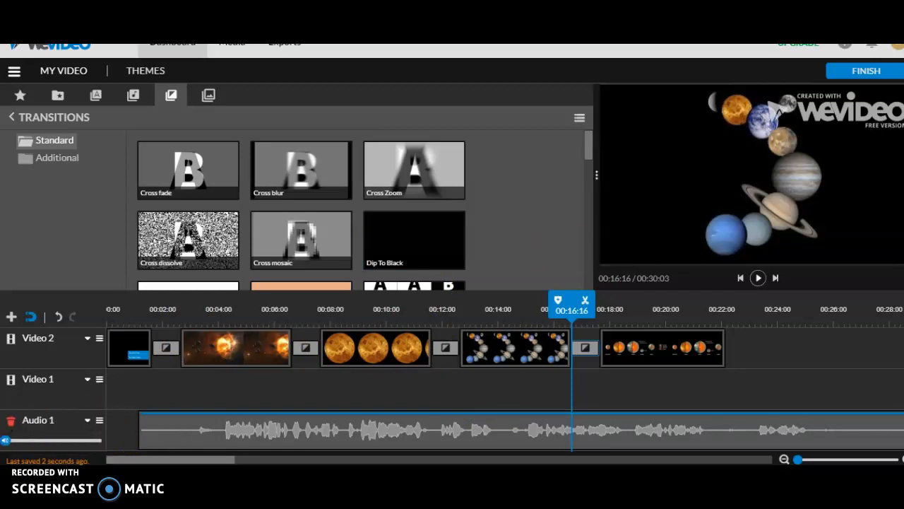
drag(561, 309, 37, 312)
key(space)
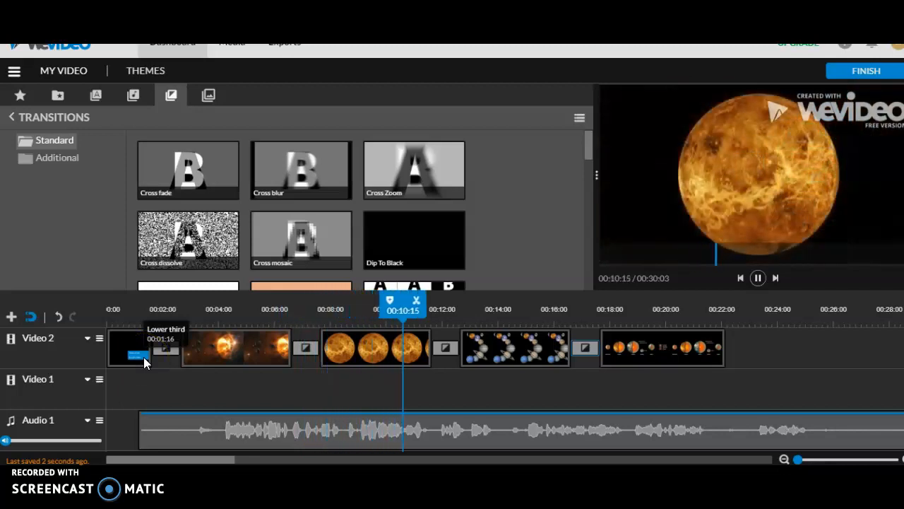
key(space)
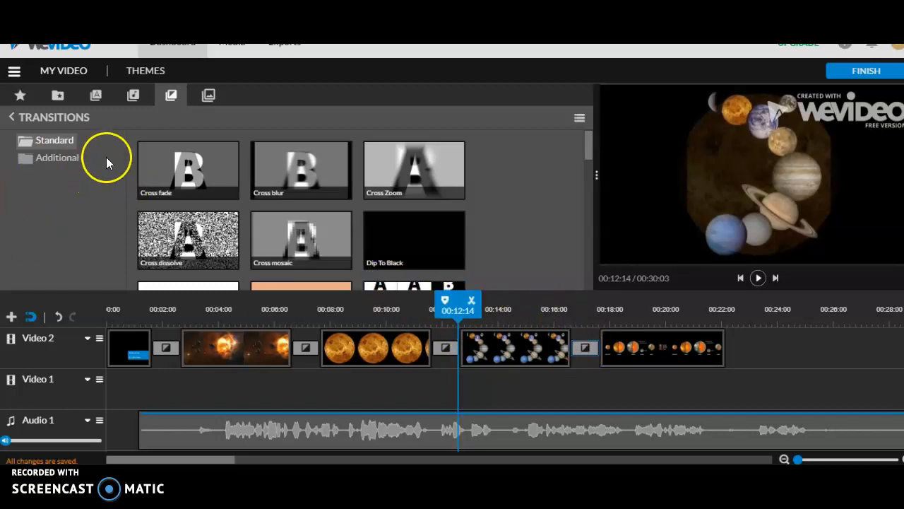
Place the static End credits behind the last planet diagram on the Video 2 track and shorten the clip to end at 00:25:22.
click(97, 101)
drag(587, 181, 571, 239)
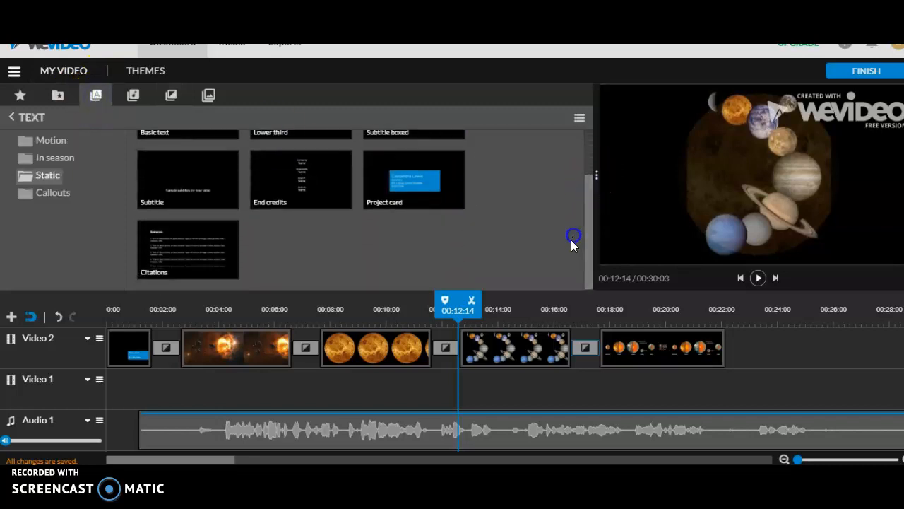
click(306, 184)
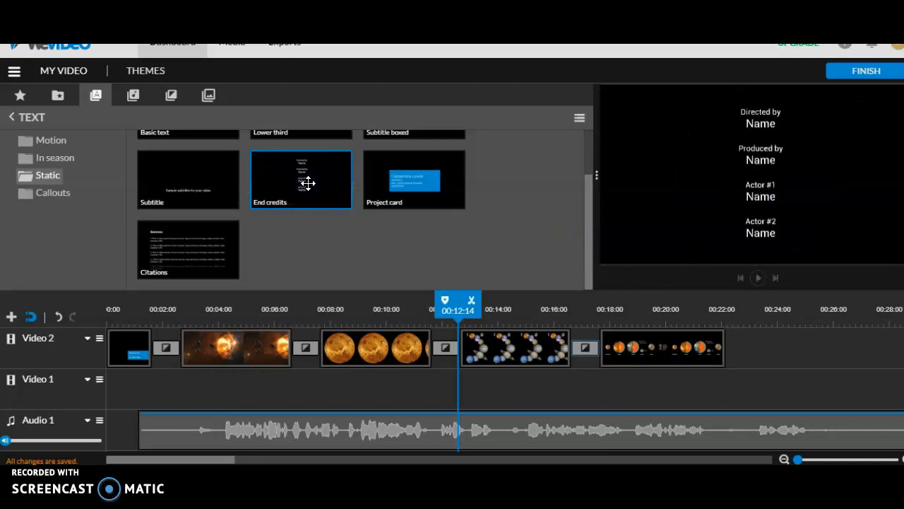
drag(305, 178, 744, 347)
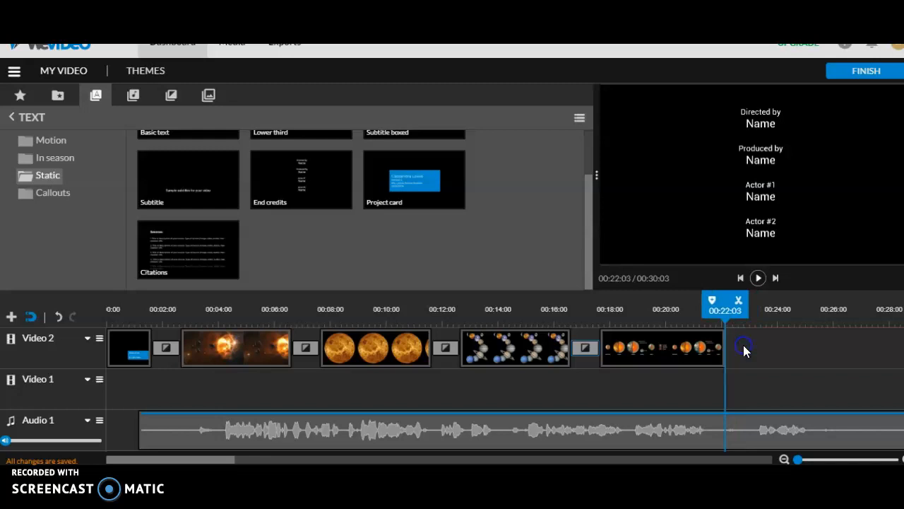
click(753, 460)
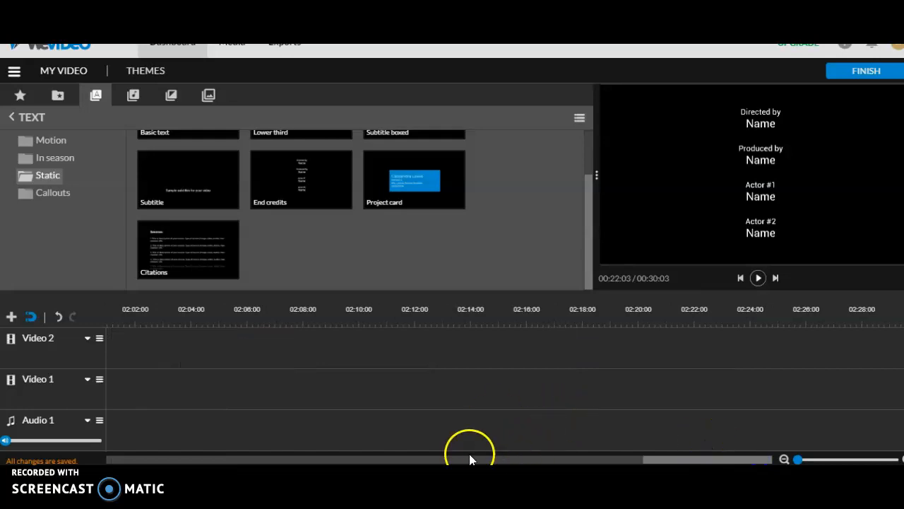
click(442, 460)
click(317, 461)
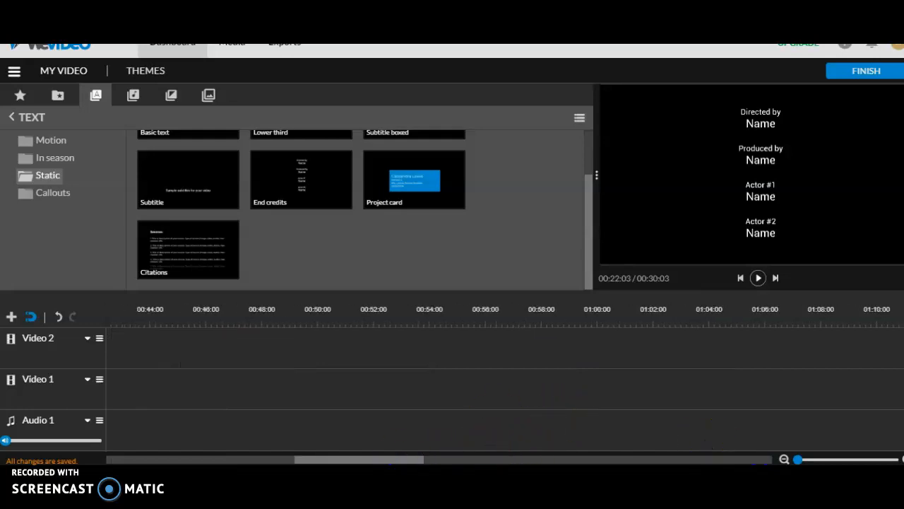
drag(317, 460, 238, 460)
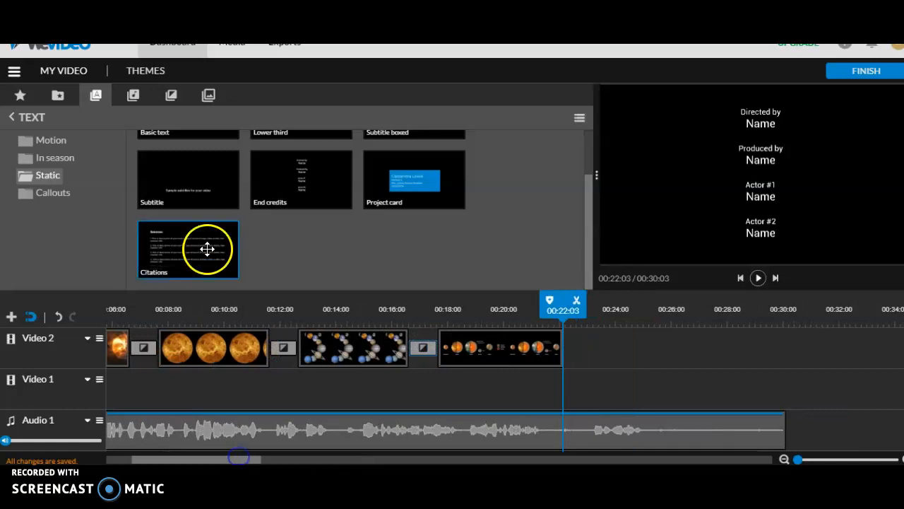
drag(279, 182, 581, 353)
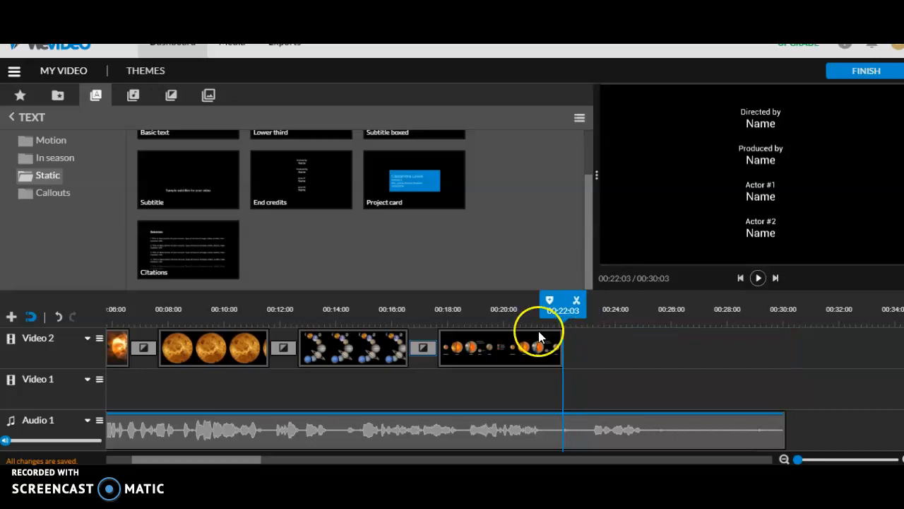
drag(268, 196, 588, 358)
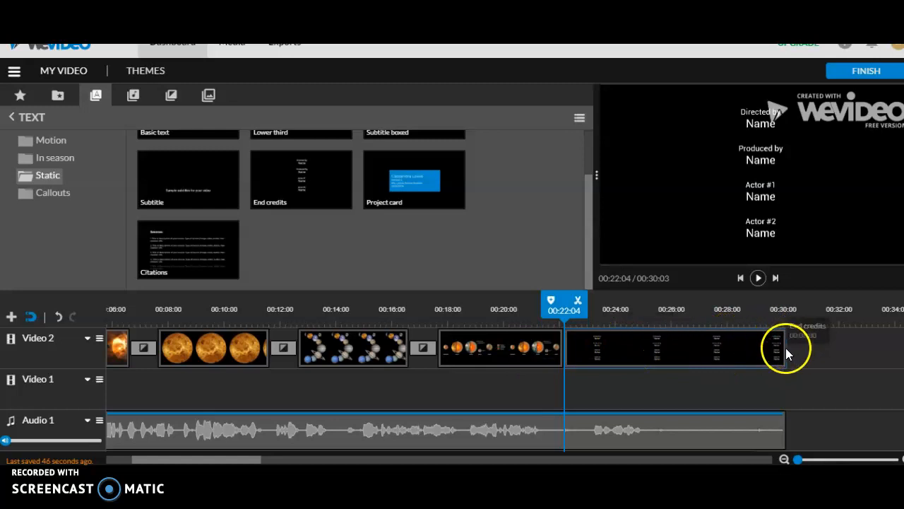
drag(786, 349, 666, 341)
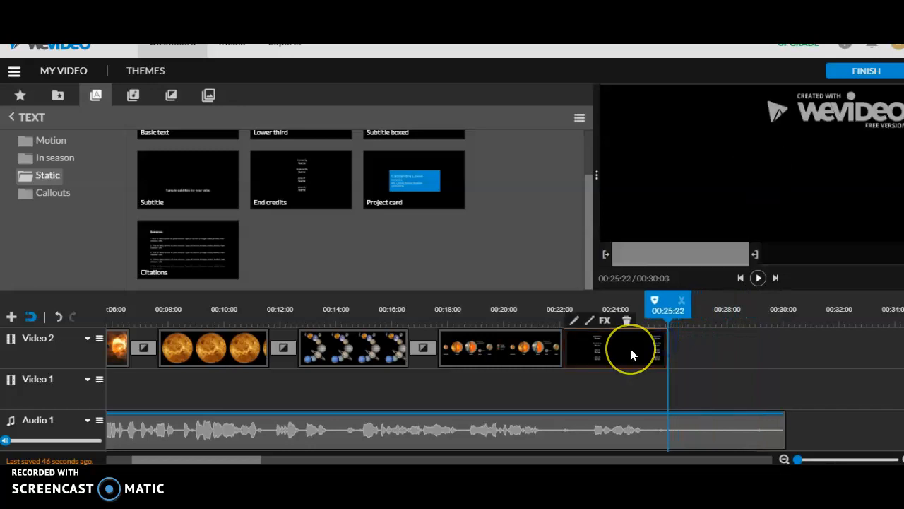
Replace the placeholder under "Directed by" in the end credits with the director's full name and save the changes.
click(575, 320)
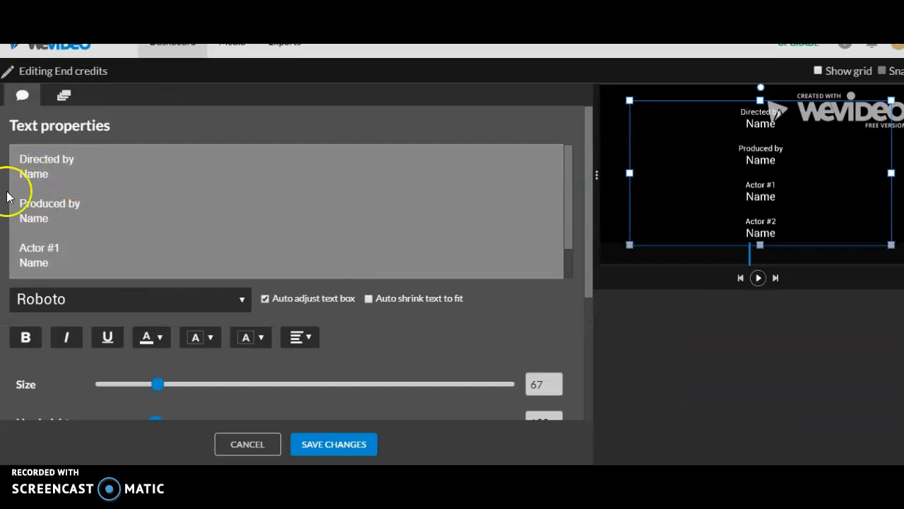
drag(66, 174, 11, 177)
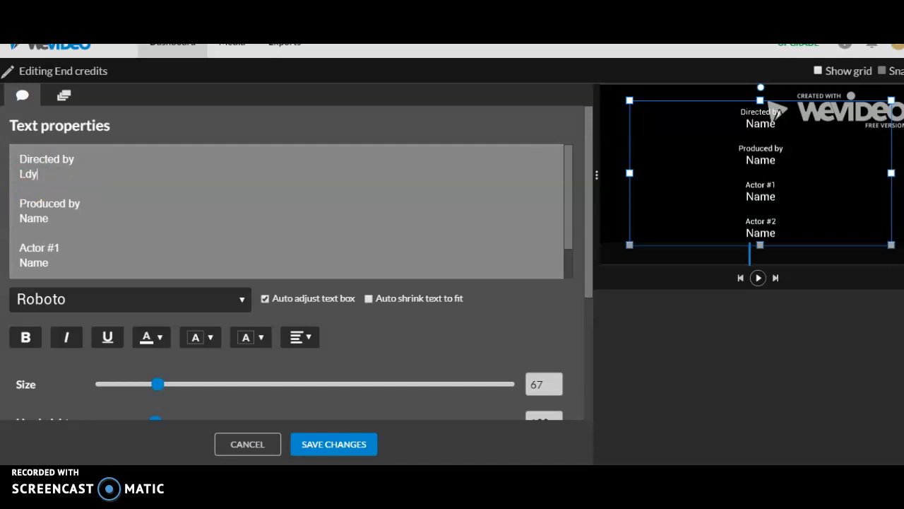
text(Lydia UGwu)
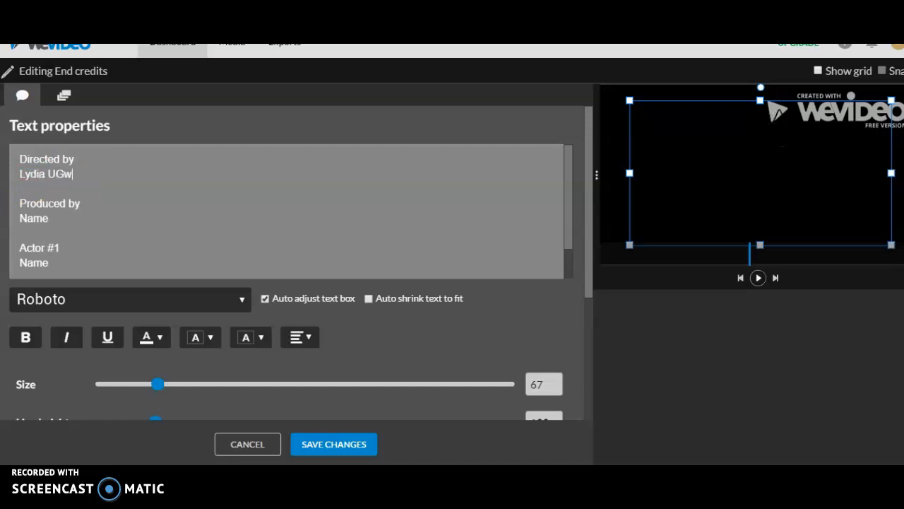
key(BackSpace)
key(BackSpace)
key(BackSpace)
key(BackSpace)
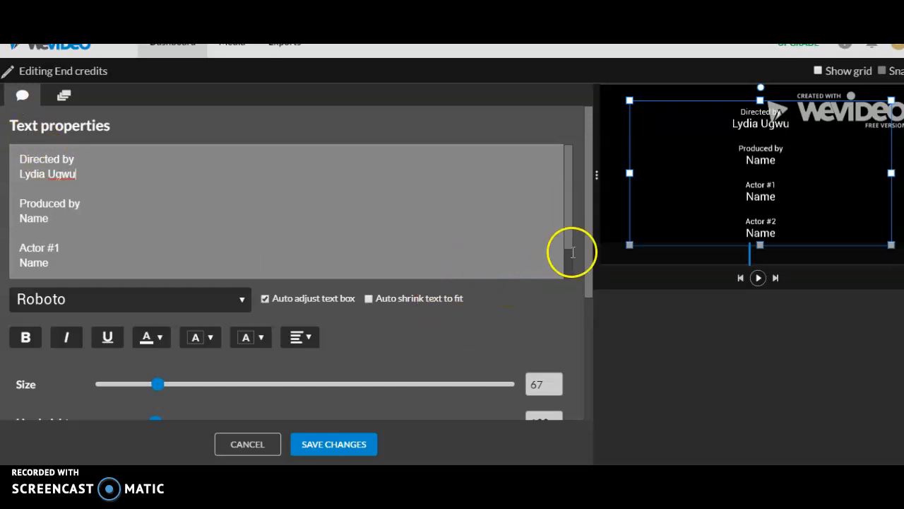
drag(586, 262, 583, 290)
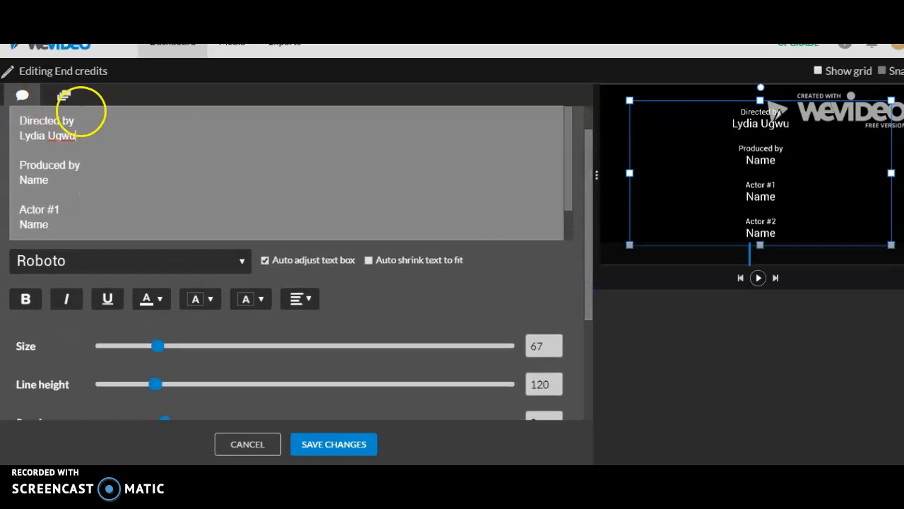
click(64, 98)
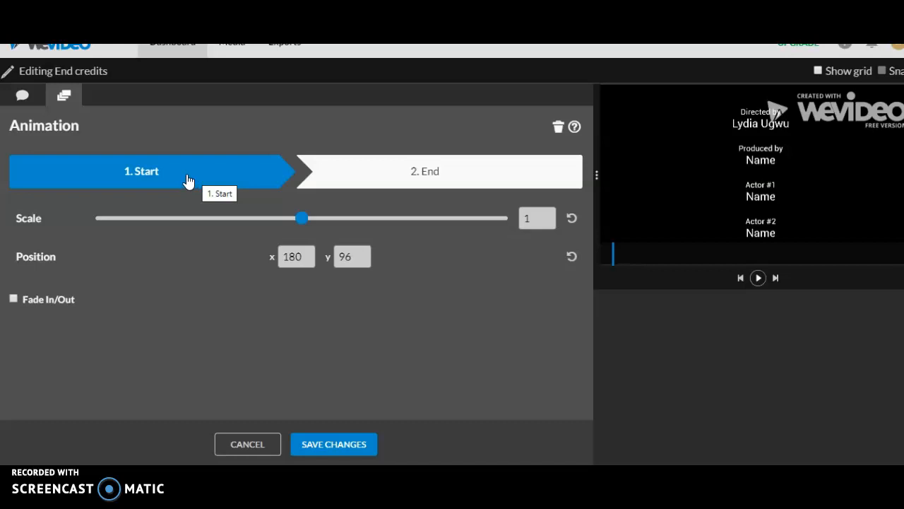
click(188, 181)
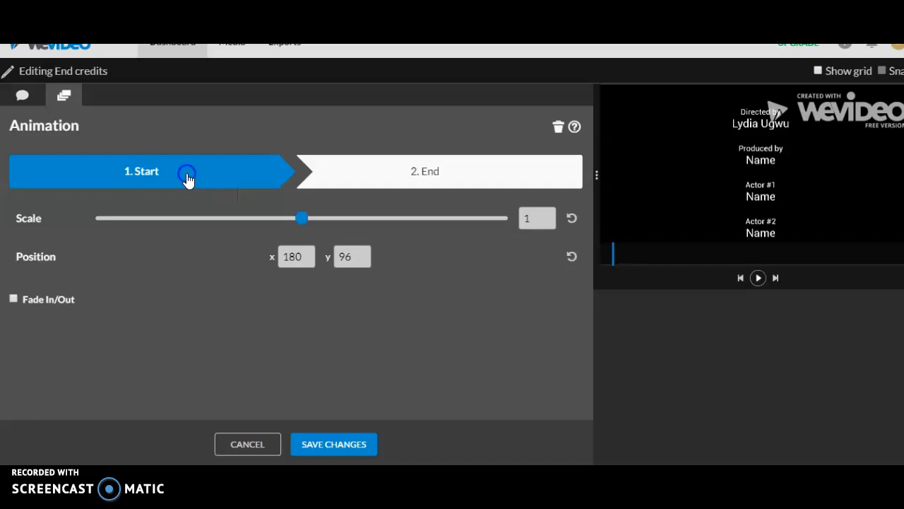
click(339, 453)
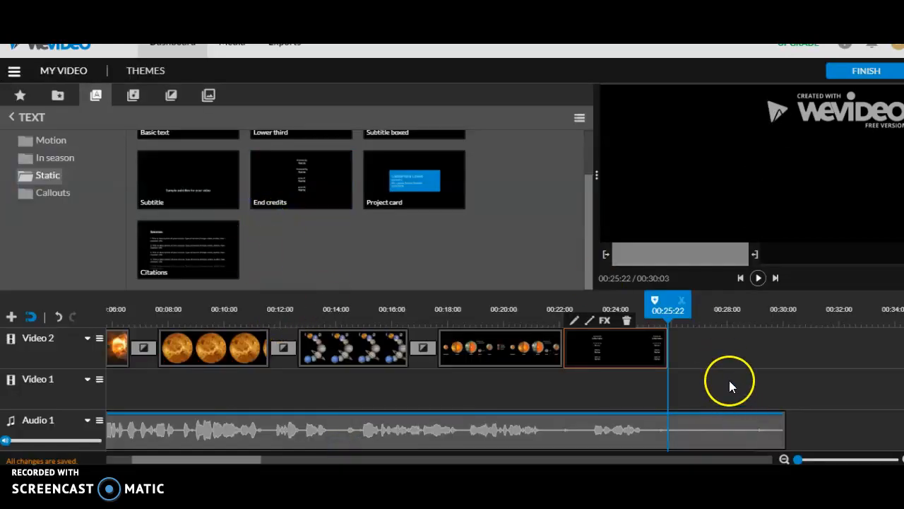
Reopen the End credits clip and review its animation settings and text properties.
double_click(591, 358)
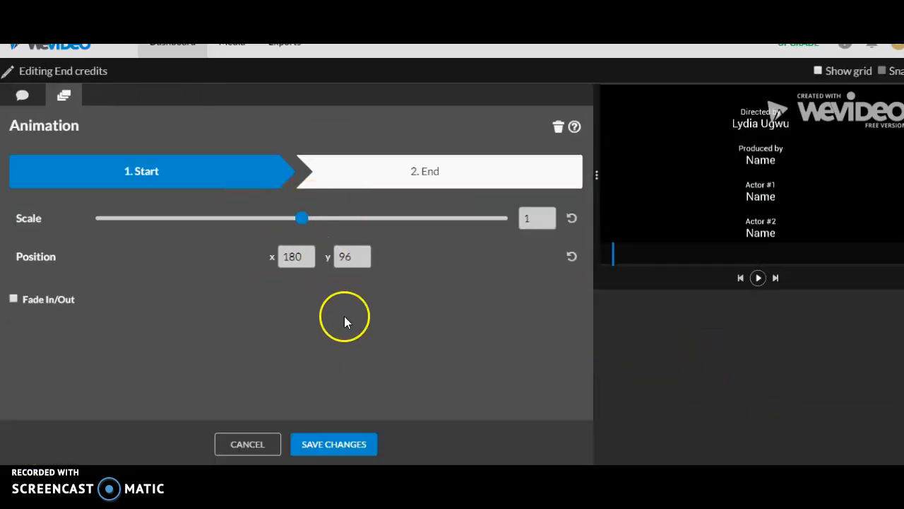
click(251, 445)
click(621, 353)
double_click(621, 356)
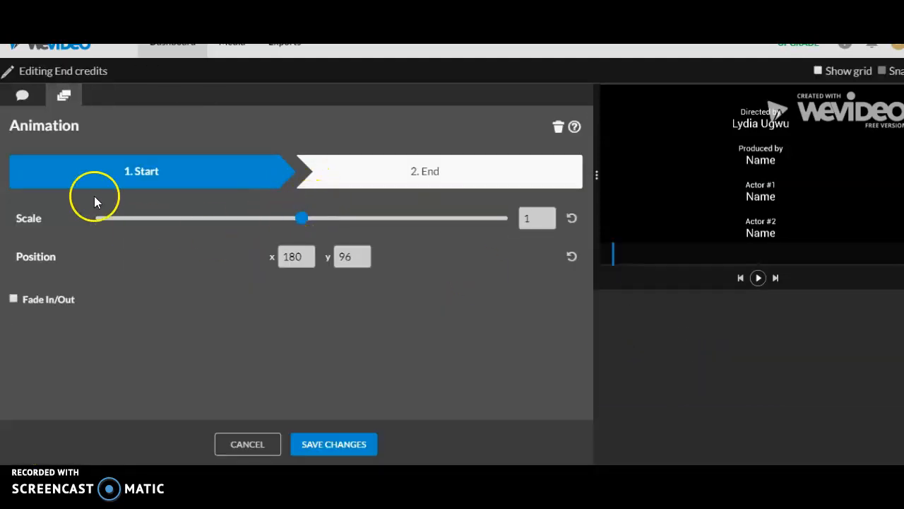
click(23, 96)
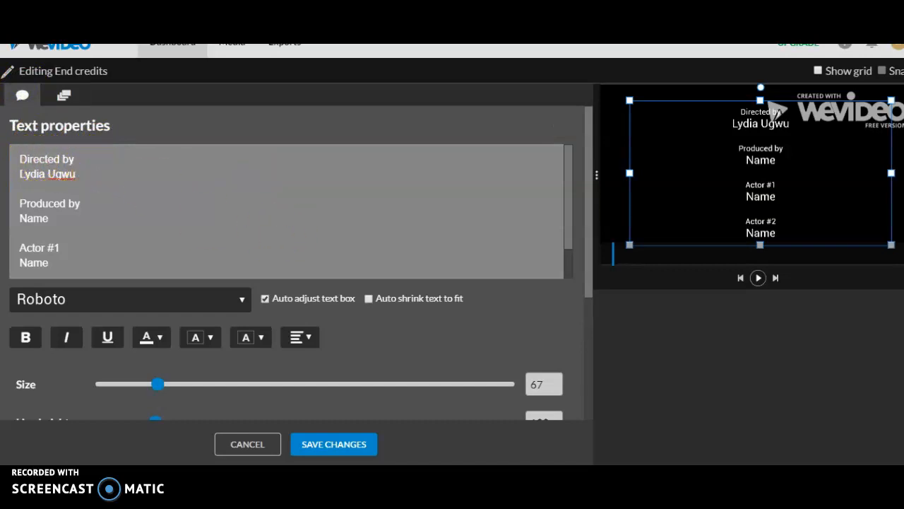
click(27, 158)
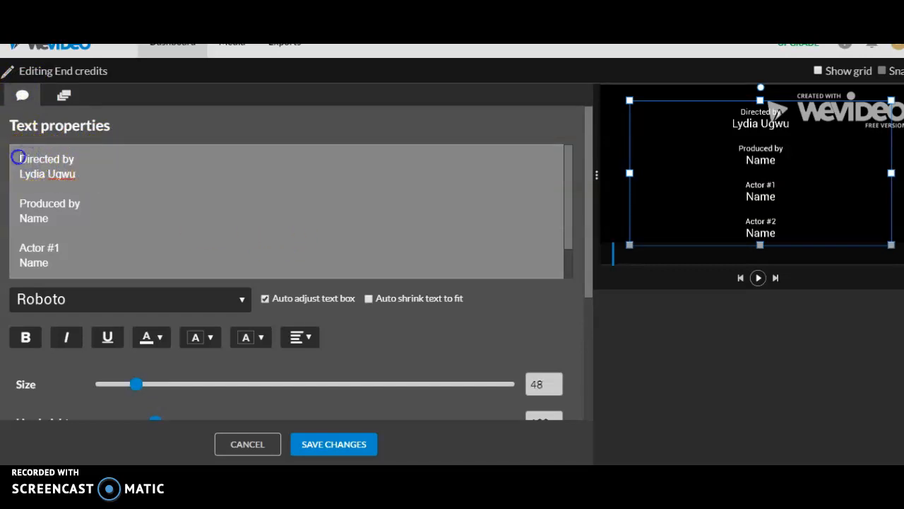
click(342, 444)
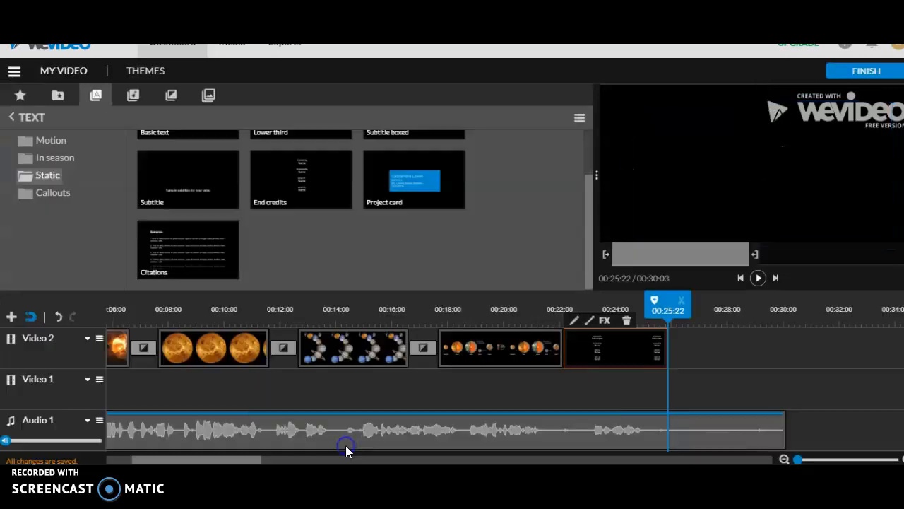
Examine the Start animation settings of the End credits clip.
double_click(609, 348)
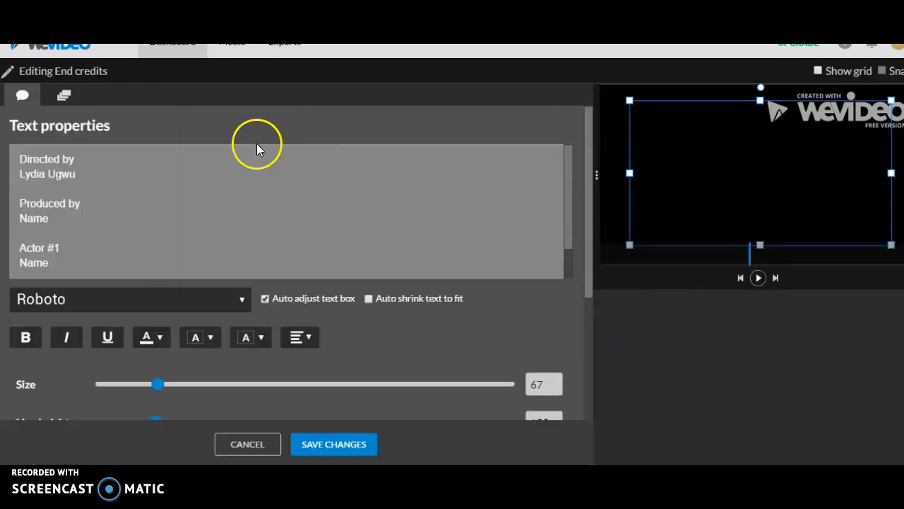
click(63, 95)
click(159, 176)
click(186, 190)
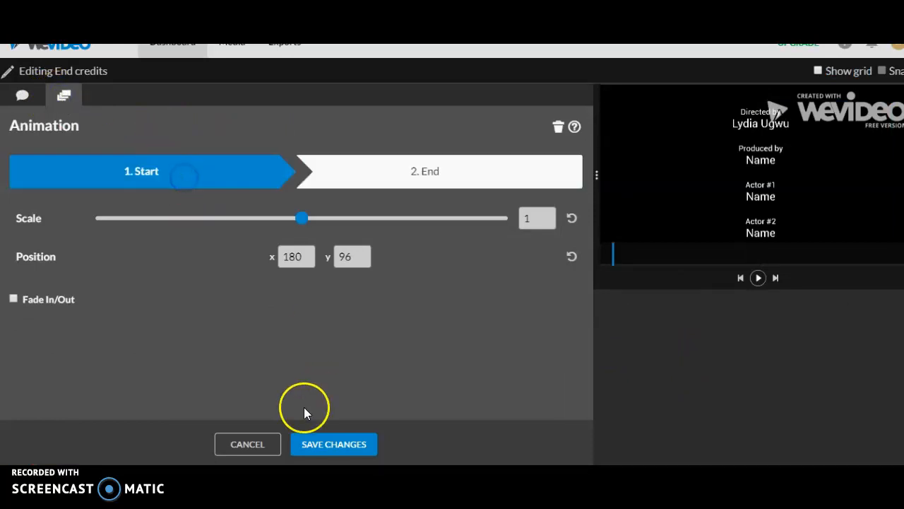
click(325, 442)
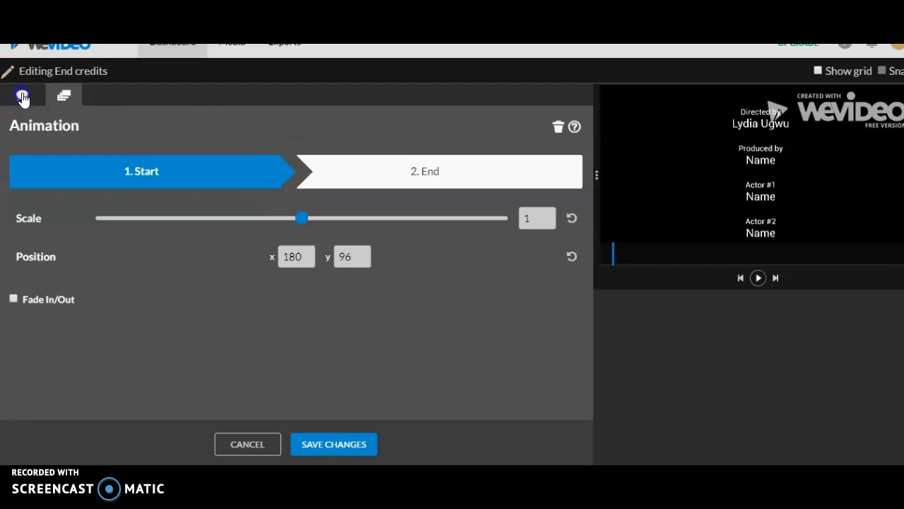
Review the producer and actor lines and the End animation settings of the end credits, then close the editor with the changes saved.
click(23, 98)
drag(82, 226, 79, 178)
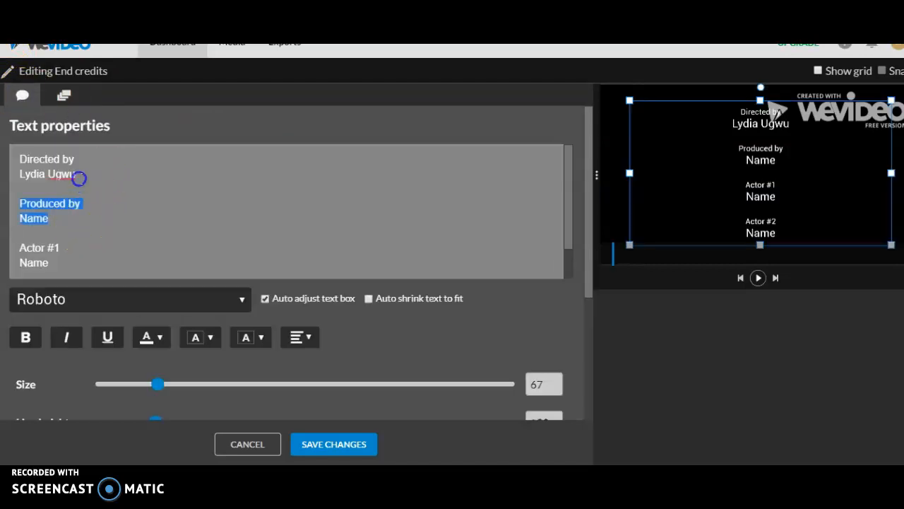
click(65, 270)
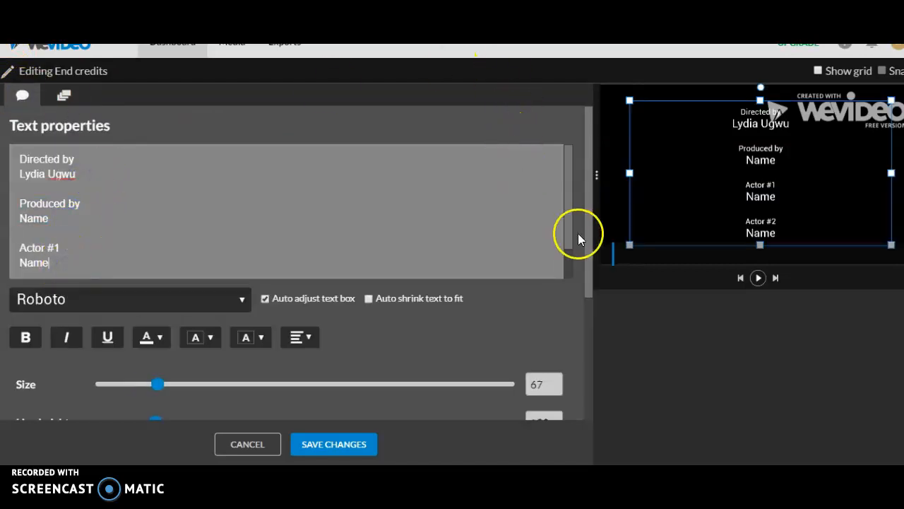
drag(571, 233, 568, 282)
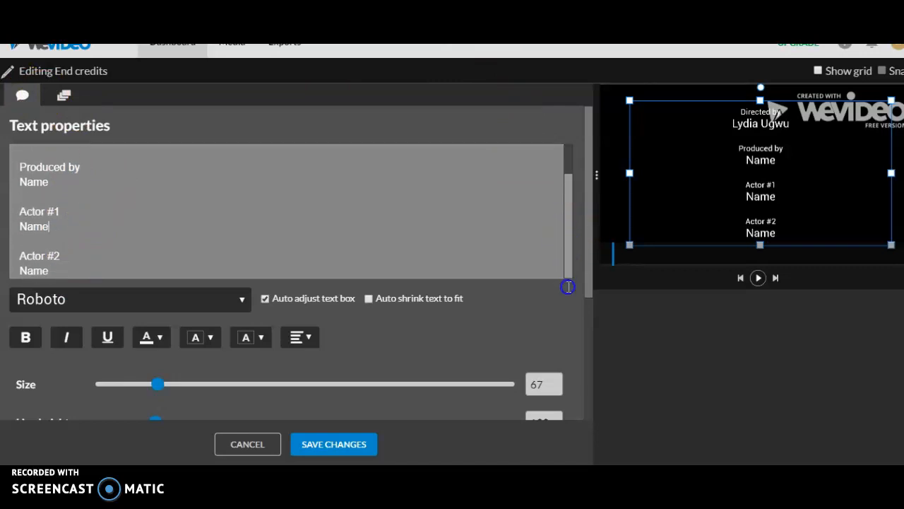
click(51, 271)
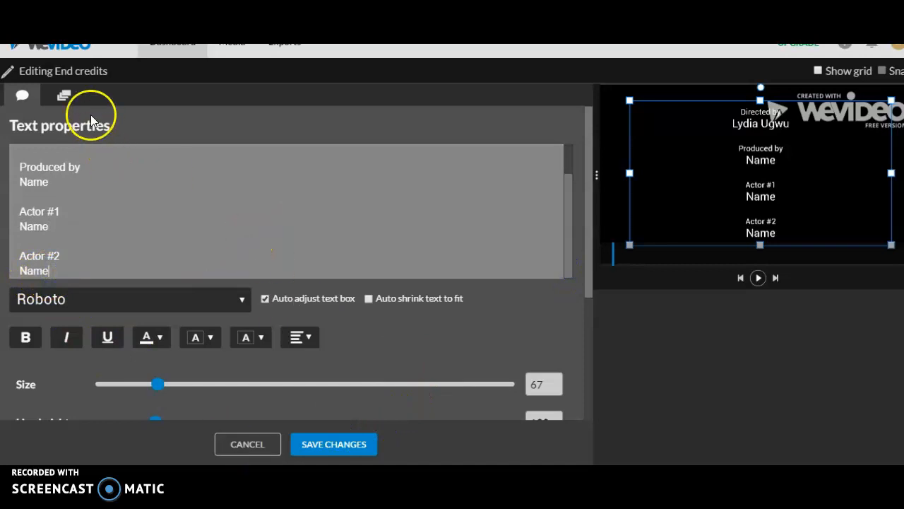
click(65, 97)
click(371, 171)
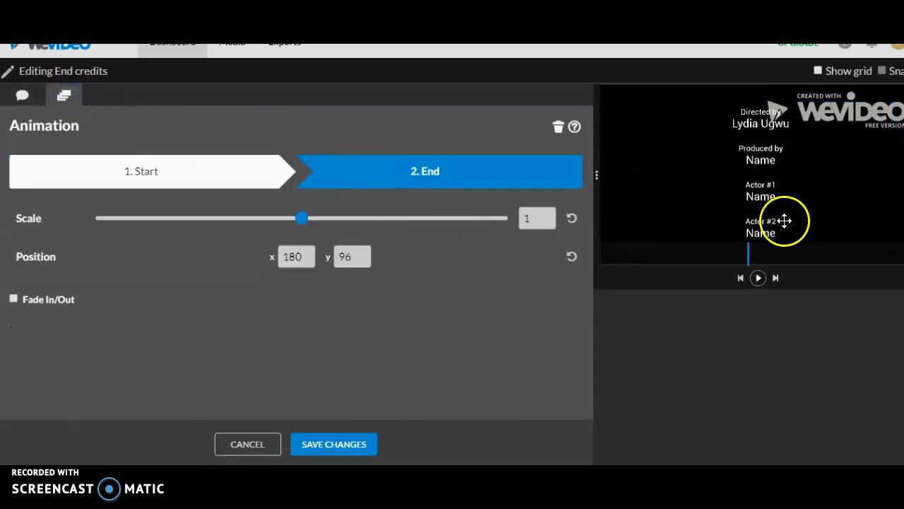
click(323, 447)
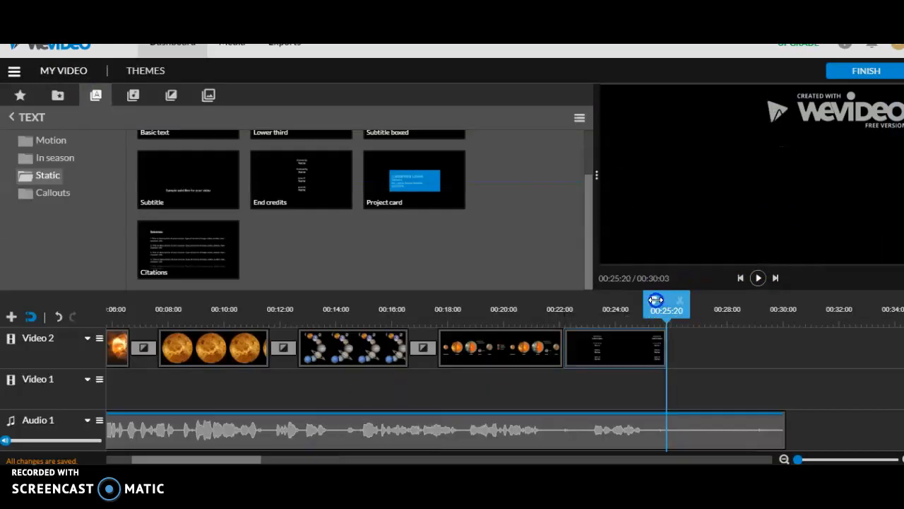
Play the end credits from the start of their clip to check them.
drag(670, 300, 563, 305)
key(space)
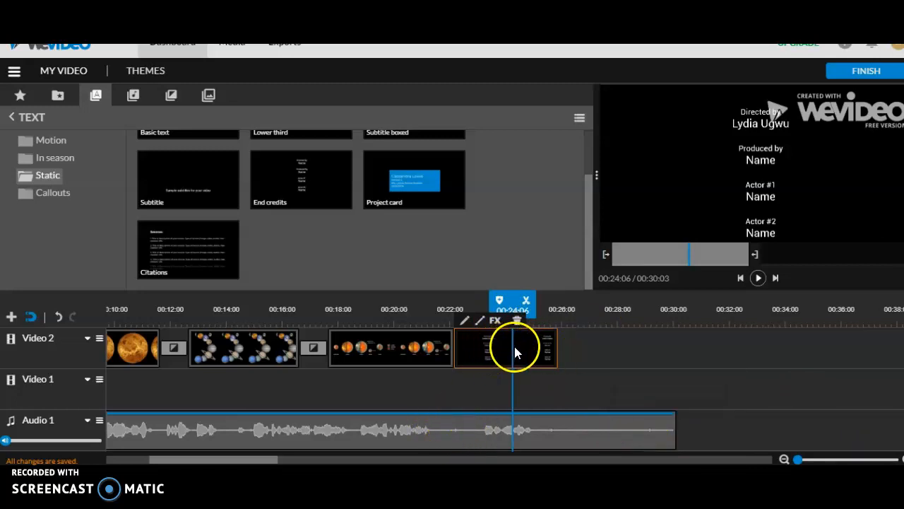
Add two volume points to the Audio 1 clip, lowering it to 34% near 4 seconds and slightly further near 7.5 seconds.
click(485, 459)
drag(484, 459, 83, 433)
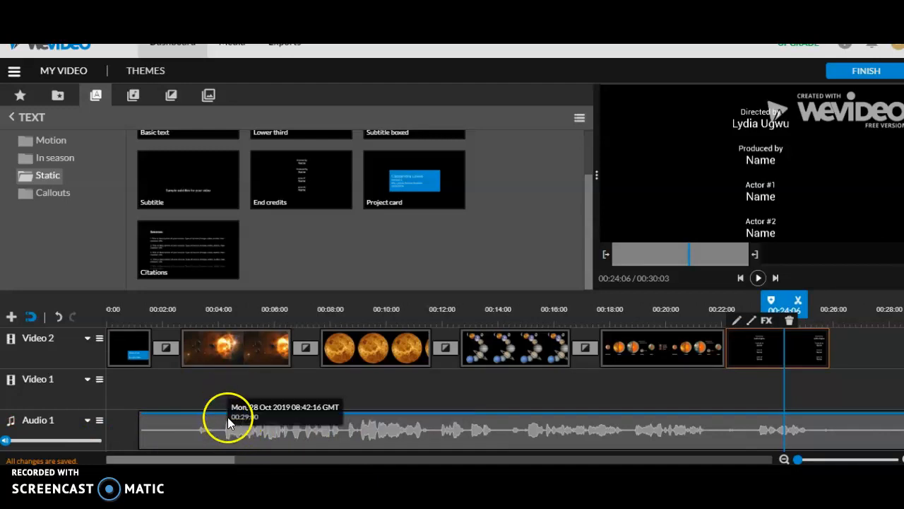
click(146, 413)
mouse_move(142, 415)
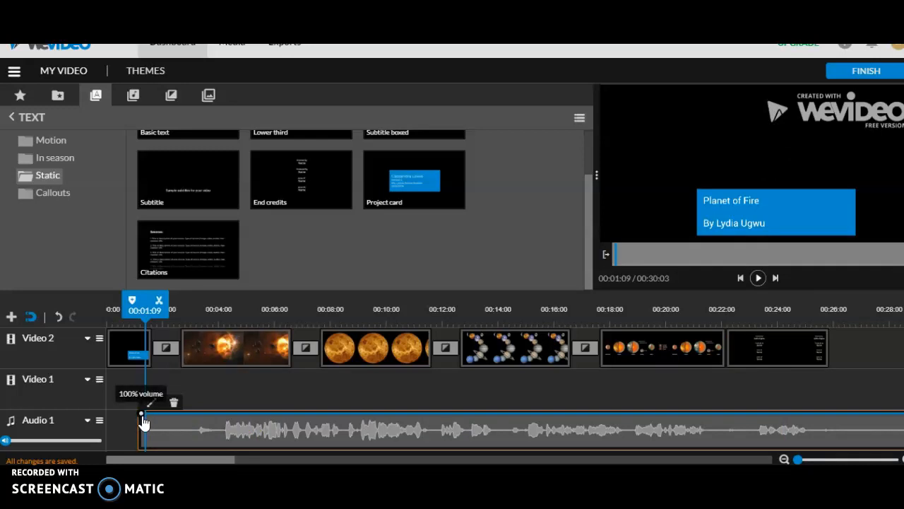
click(226, 414)
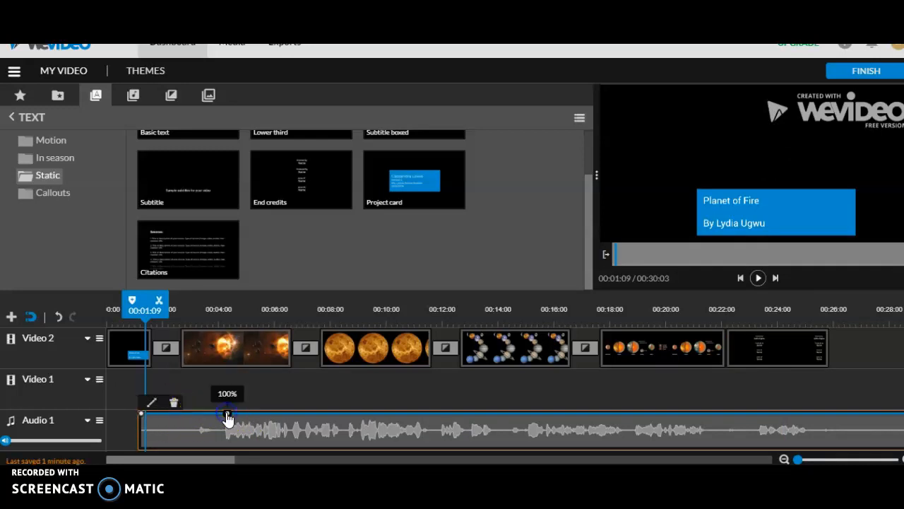
drag(226, 417, 228, 438)
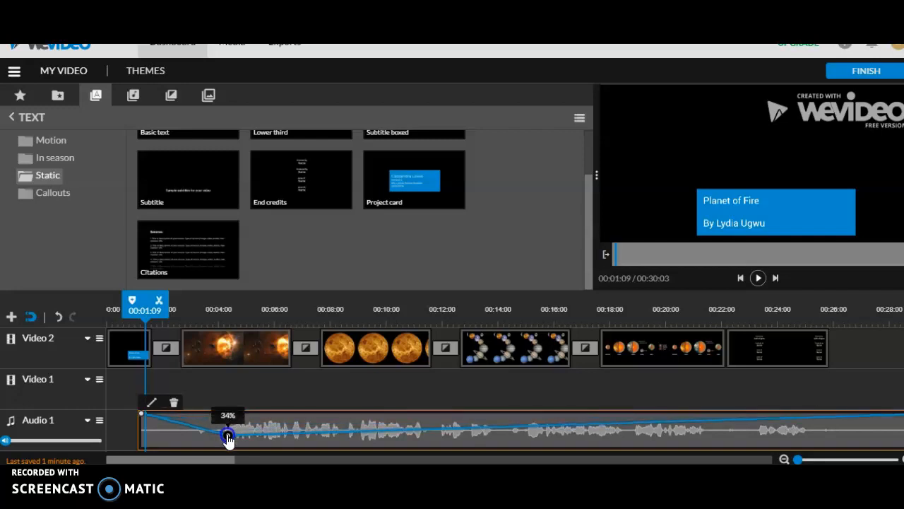
click(315, 433)
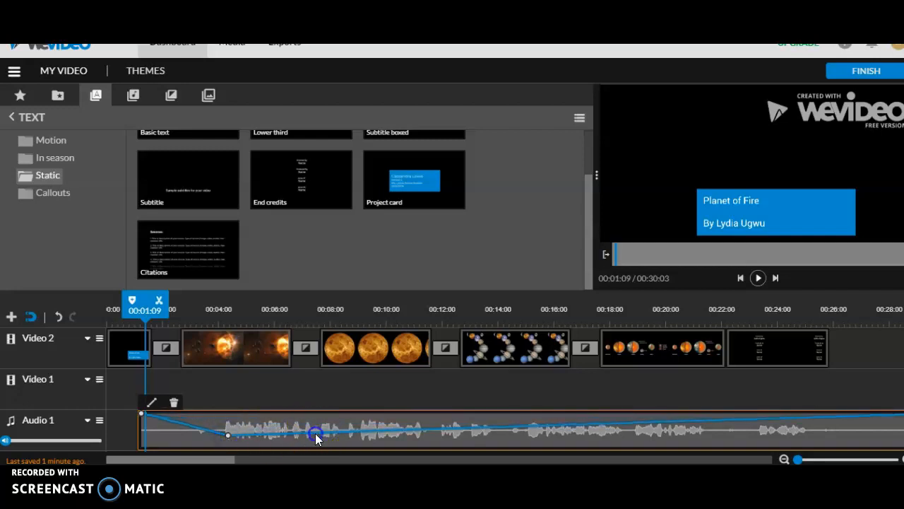
drag(316, 433, 315, 439)
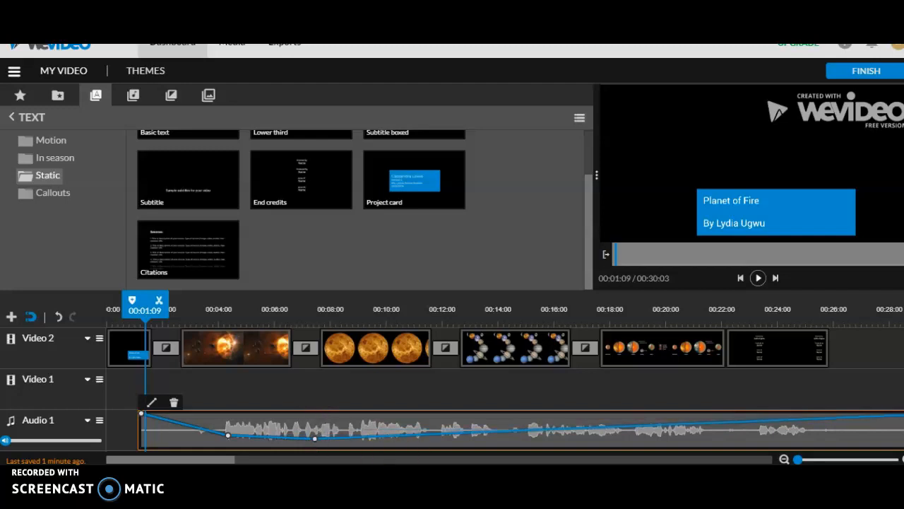
Add Audio 1 volume points near 11 and 14 seconds, raising the first to 93% and the second to full level.
click(408, 435)
drag(408, 436, 410, 415)
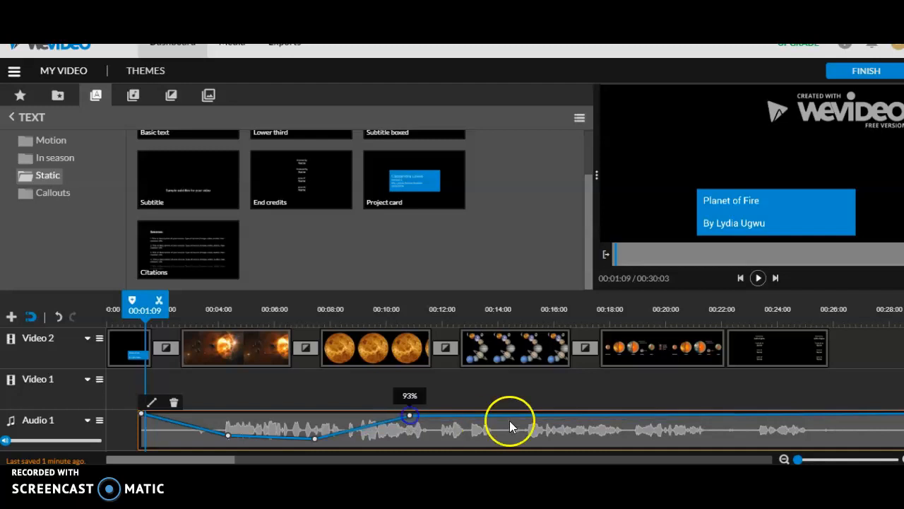
click(489, 416)
mouse_move(491, 419)
mouse_down()
mouse_move(492, 439)
mouse_move(494, 412)
mouse_up()
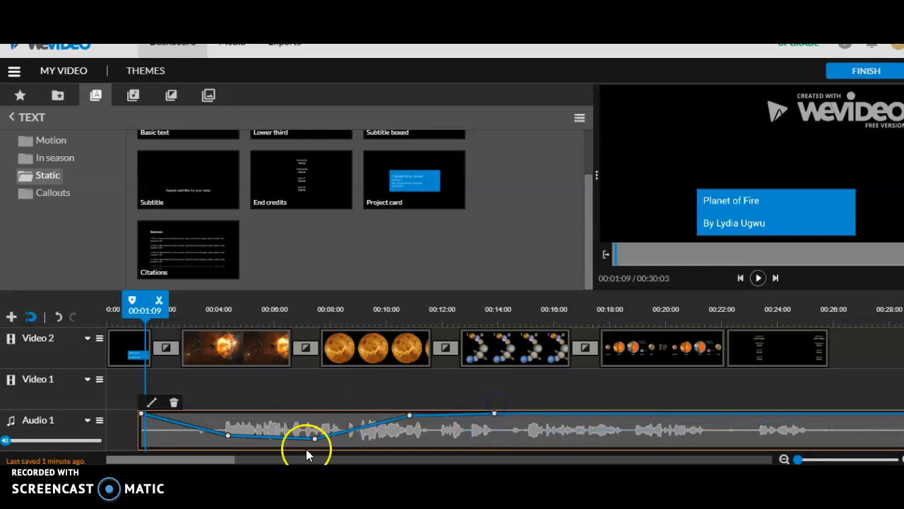
Raise the two lowered volume points on the Audio 1 clip, the second to 98% and the first to full level.
drag(316, 438, 315, 415)
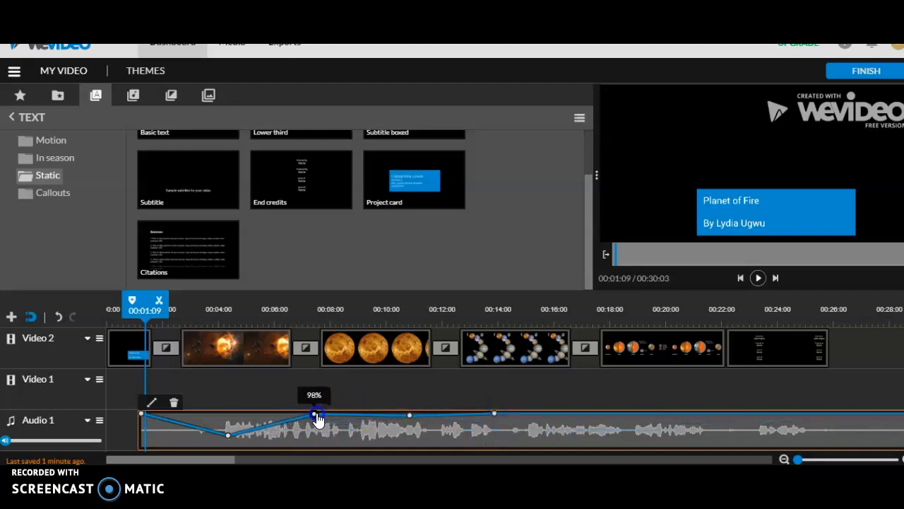
drag(228, 432, 236, 409)
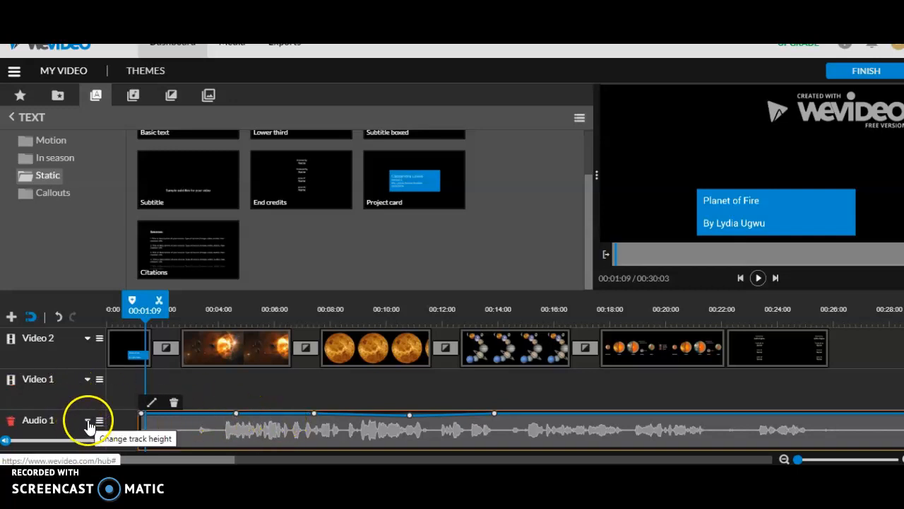
Add a new audio track titled "Background music".
click(12, 319)
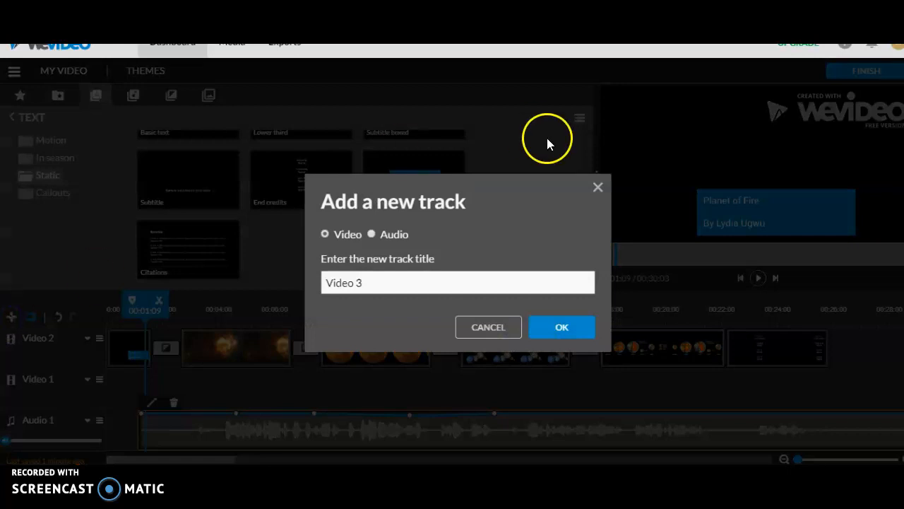
click(598, 187)
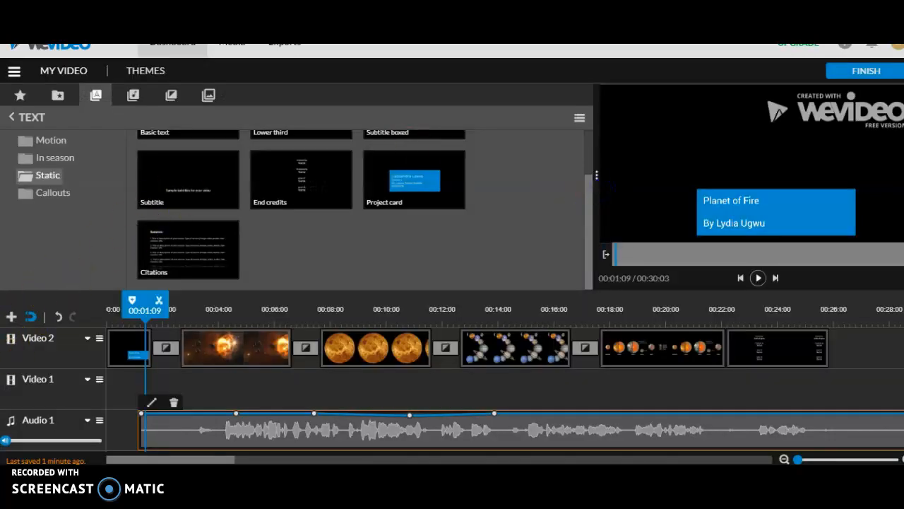
click(11, 319)
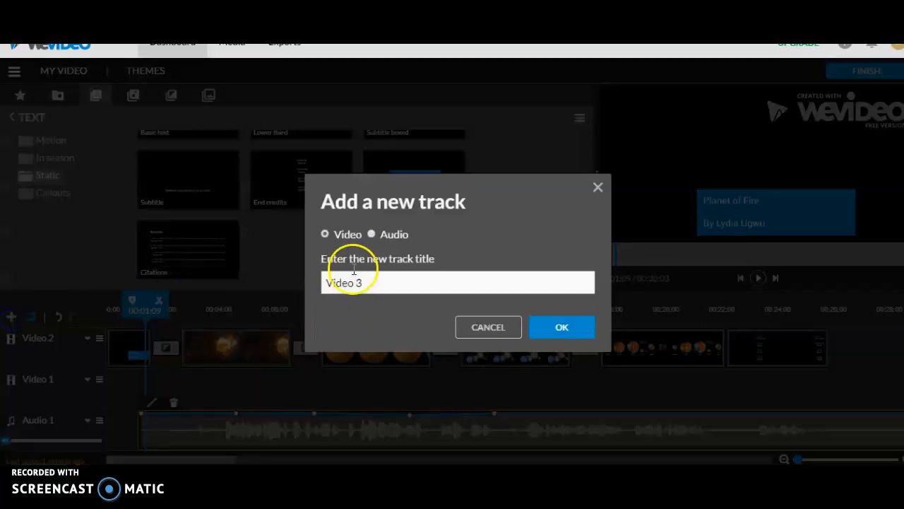
click(371, 235)
triple_click(385, 287)
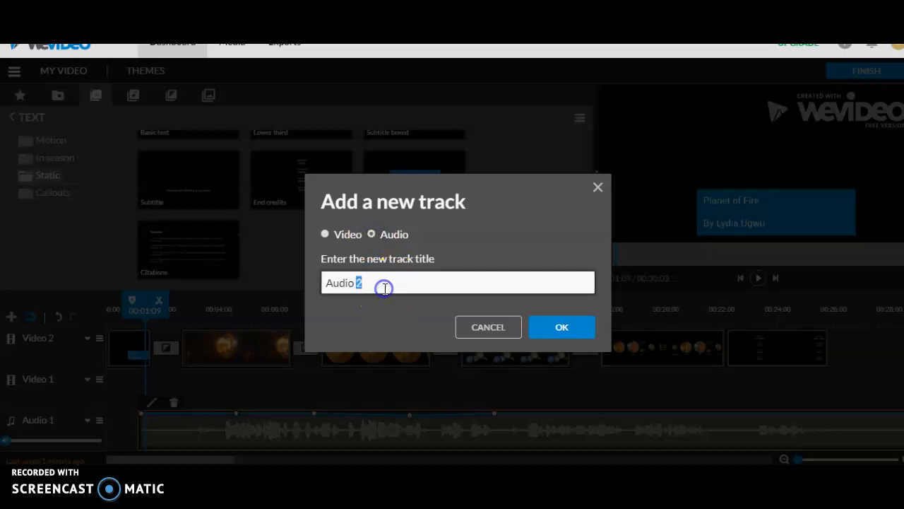
text(Background music)
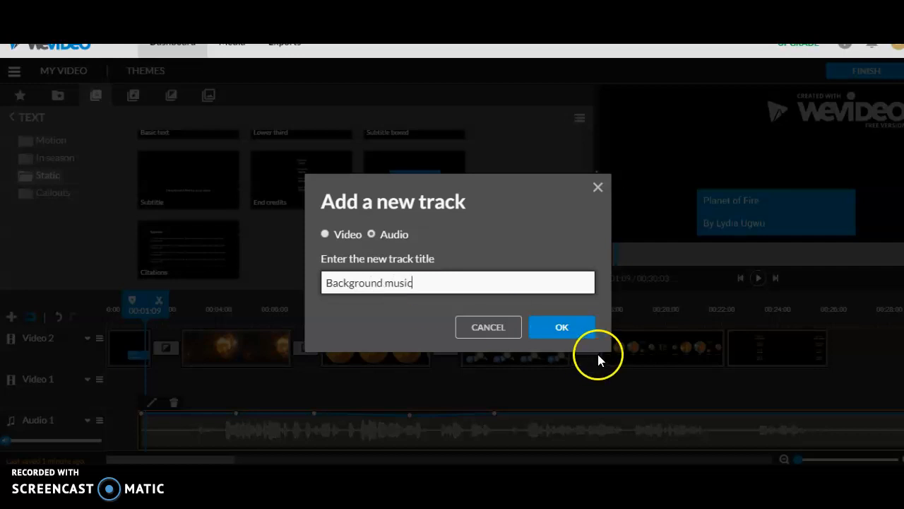
click(569, 327)
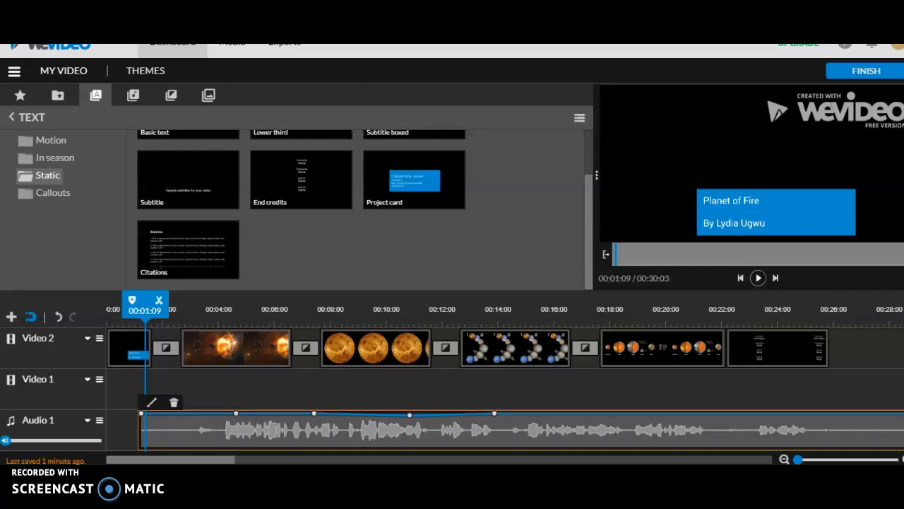
Delete the Voiceover 1 track together with its content.
scroll(452, 388, down, 2)
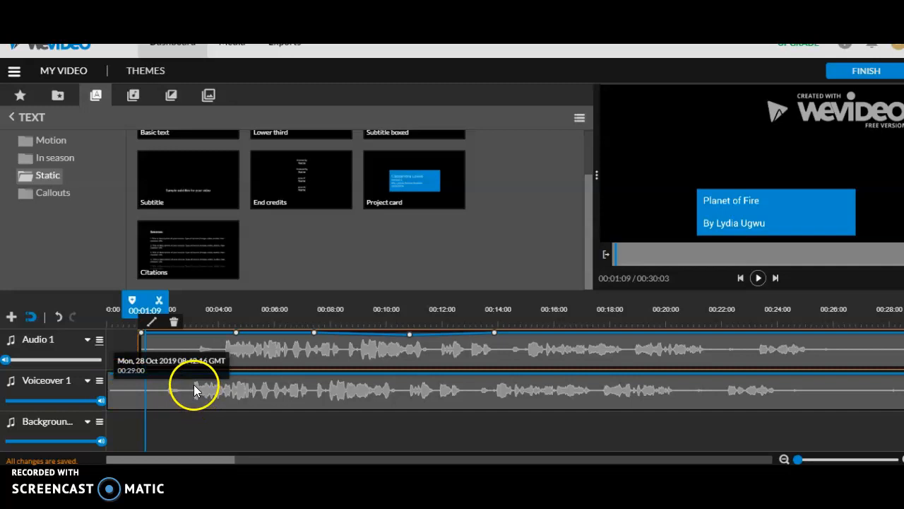
click(11, 384)
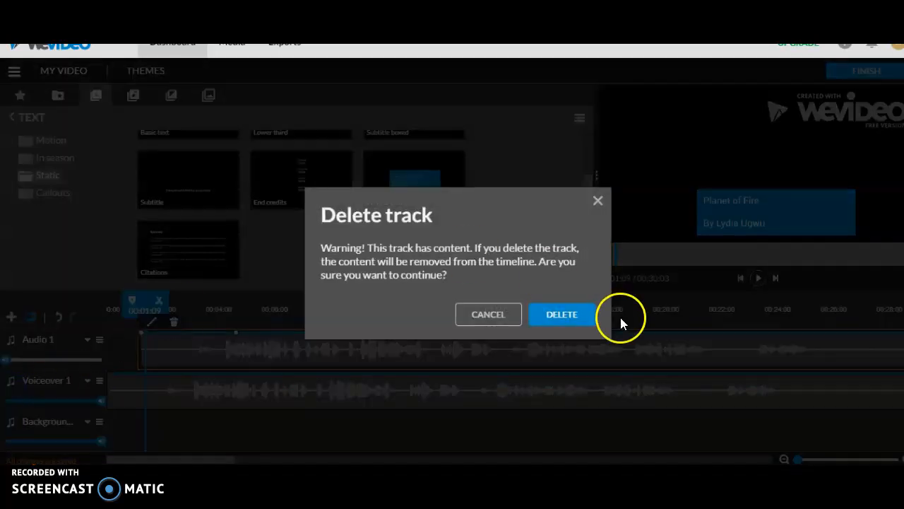
click(577, 314)
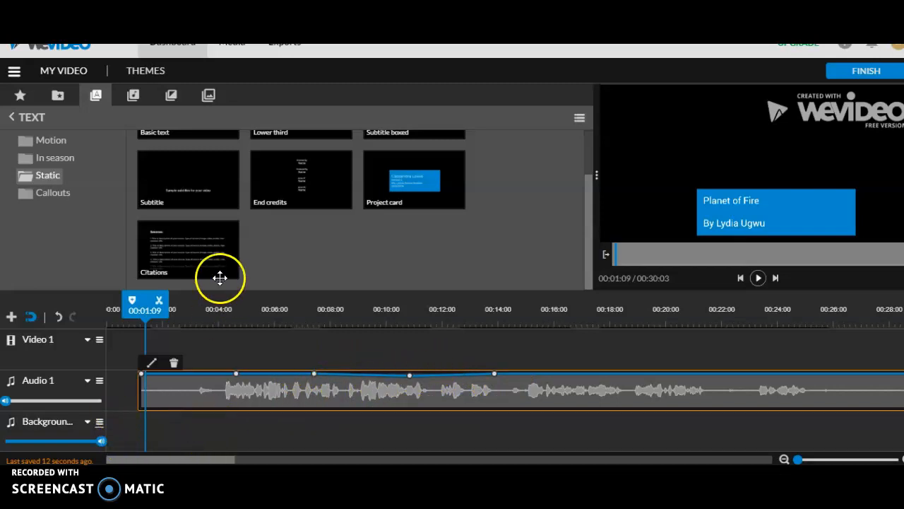
Preview the free music track "Inspiration - Mega Music" and place it near the start of the Background music track.
click(135, 97)
click(196, 156)
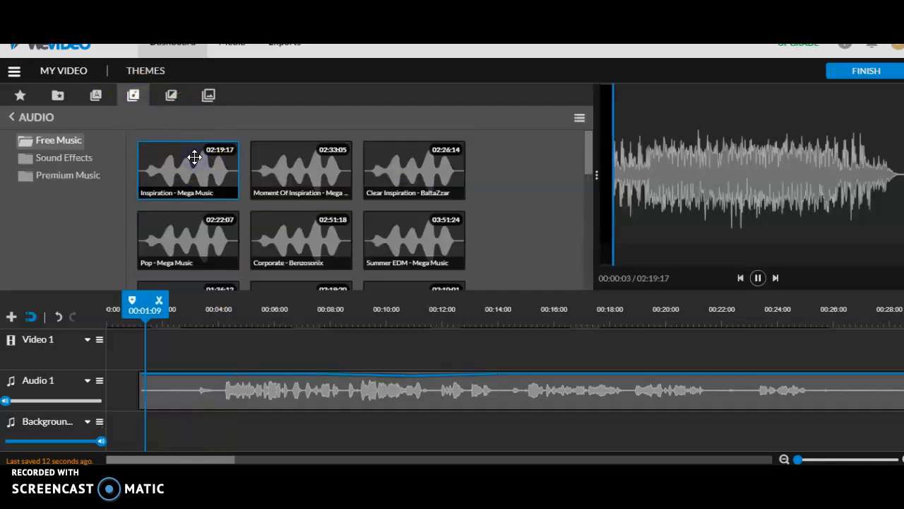
drag(194, 159, 150, 429)
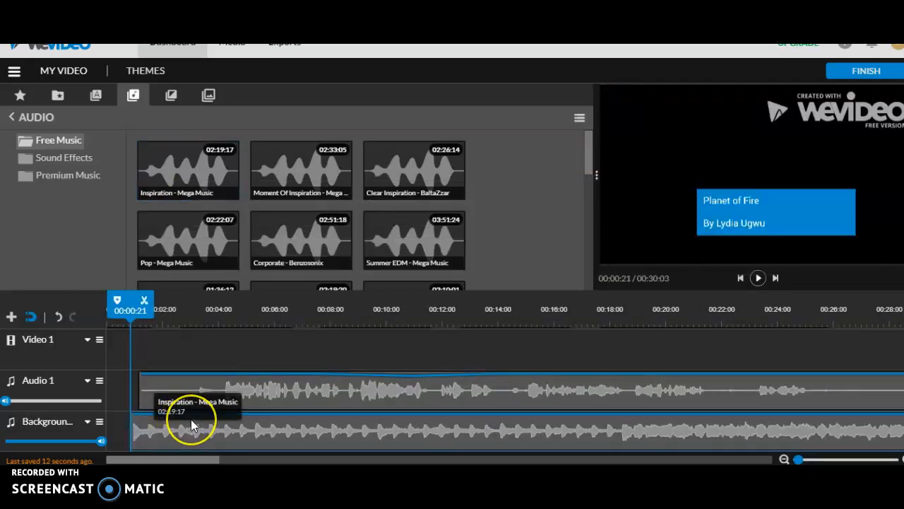
Set the Audio 1 track to full volume and play the timeline to check the narration with the background music.
key(space)
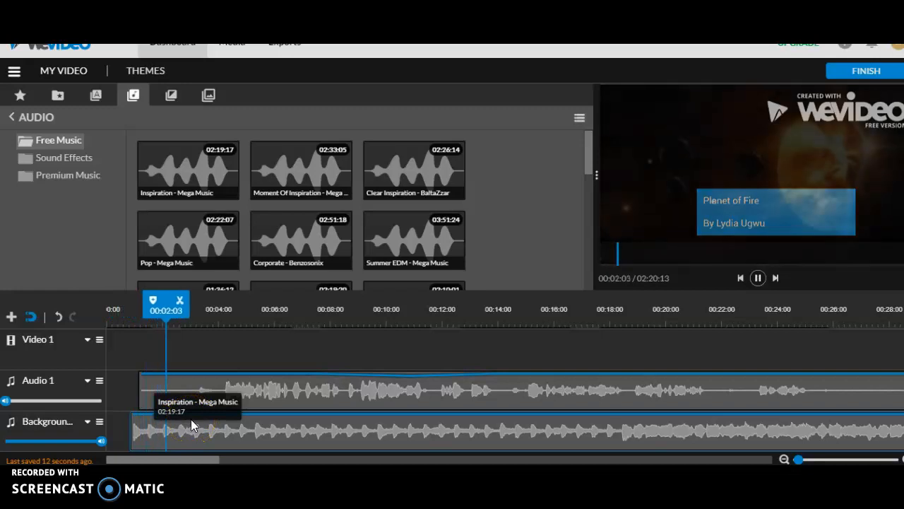
key(space)
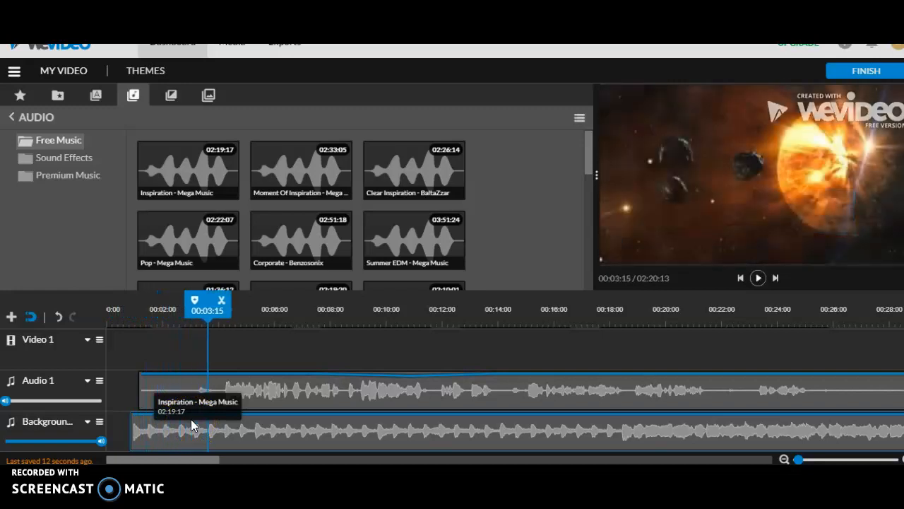
click(100, 401)
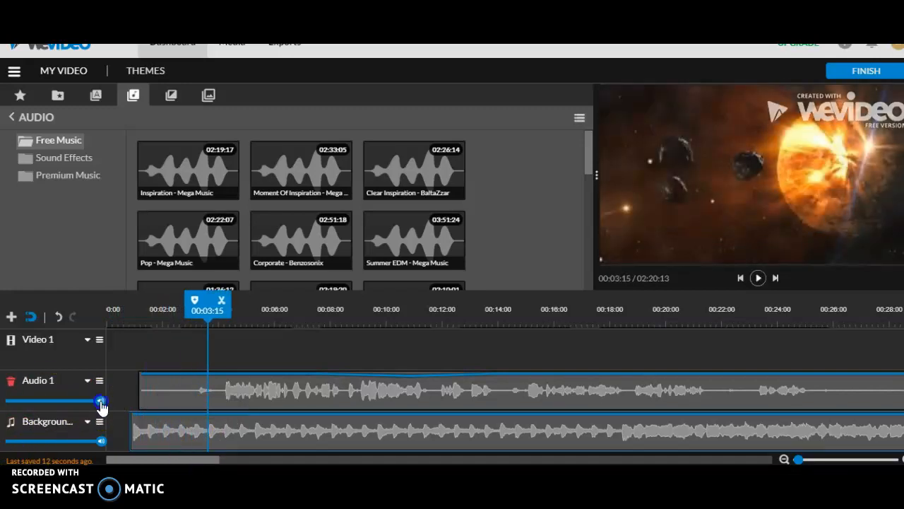
key(space)
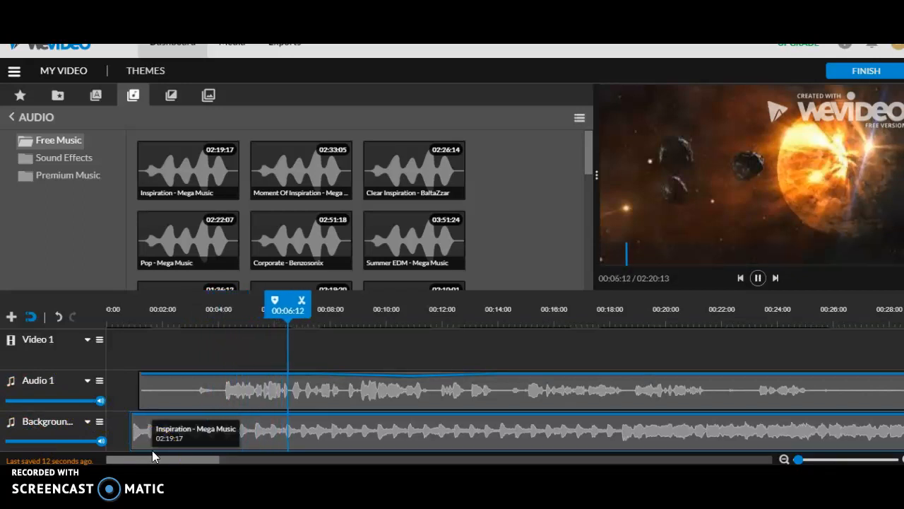
key(space)
Lower the background music's starting volume, reduce it to 35% near 4 seconds, and add another low point near 9 seconds.
click(158, 437)
click(143, 416)
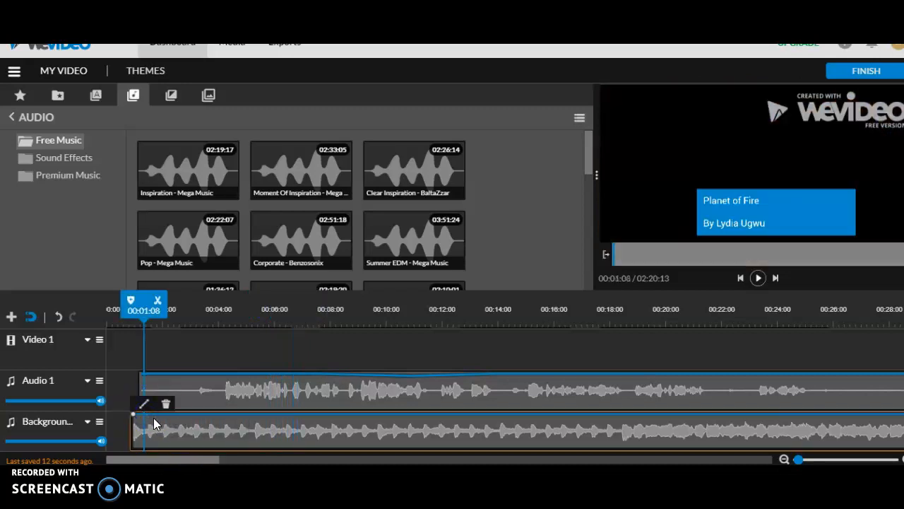
drag(137, 421, 135, 432)
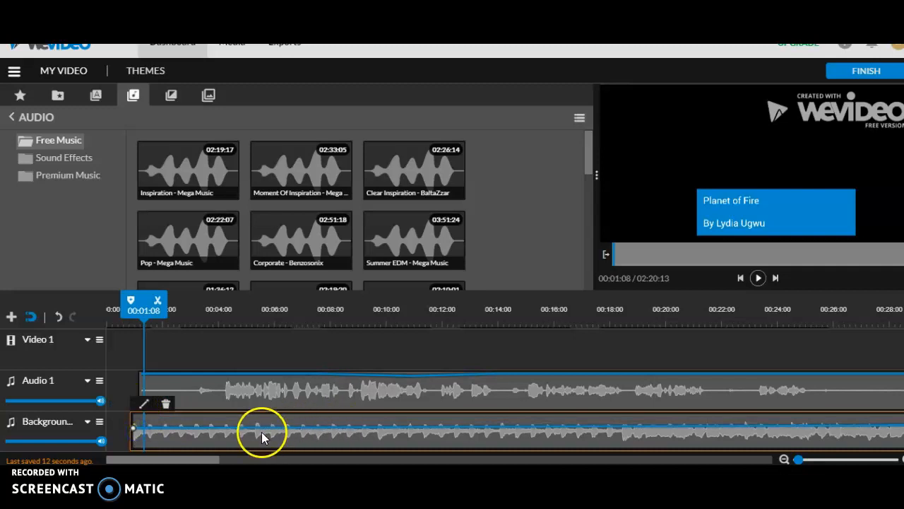
click(228, 428)
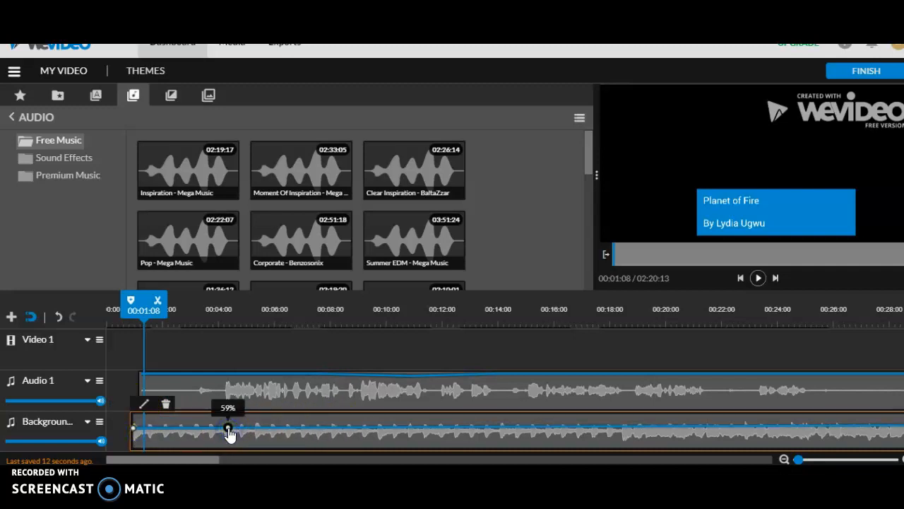
drag(231, 433, 229, 438)
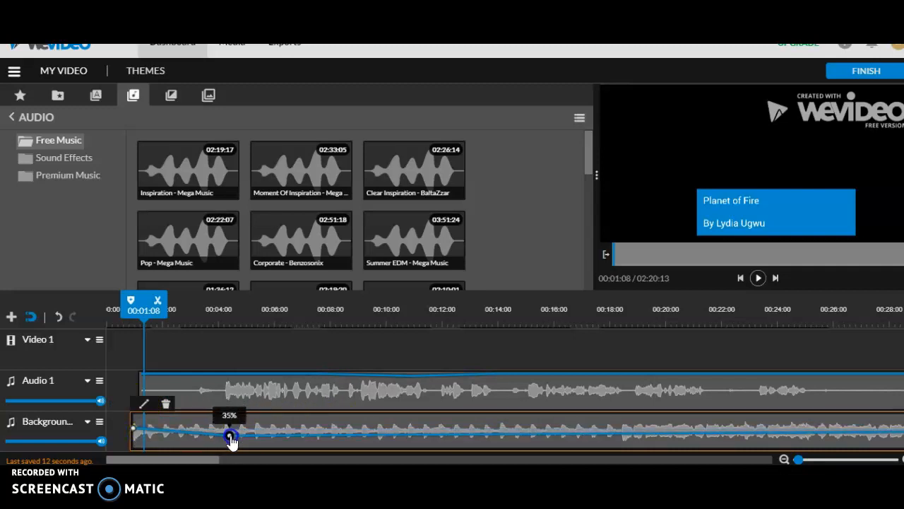
click(352, 433)
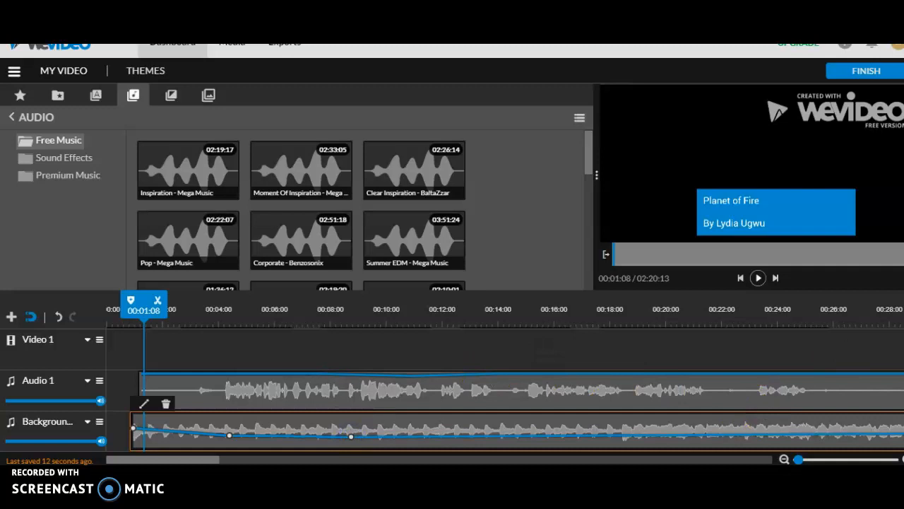
Place the Light Streaks background on the Video 1 track at the start of the timeline, beneath the title clip.
scroll(505, 388, up, 1)
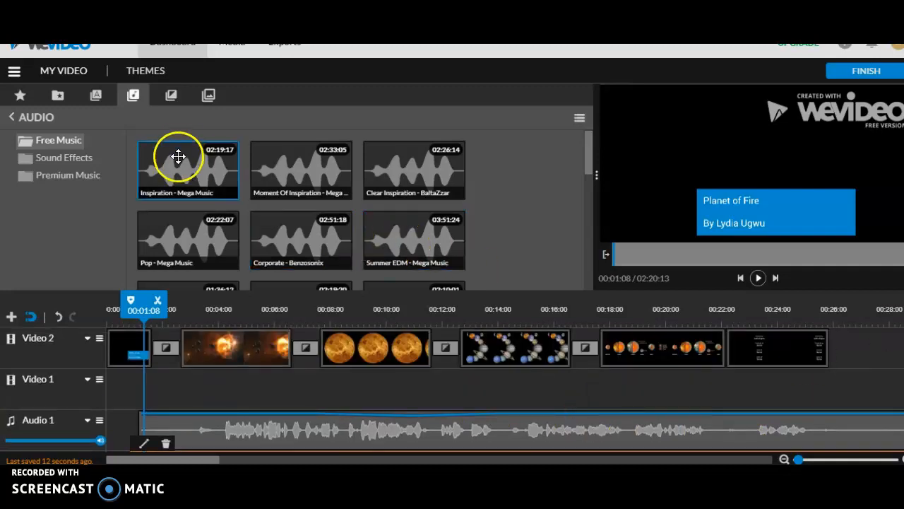
click(124, 345)
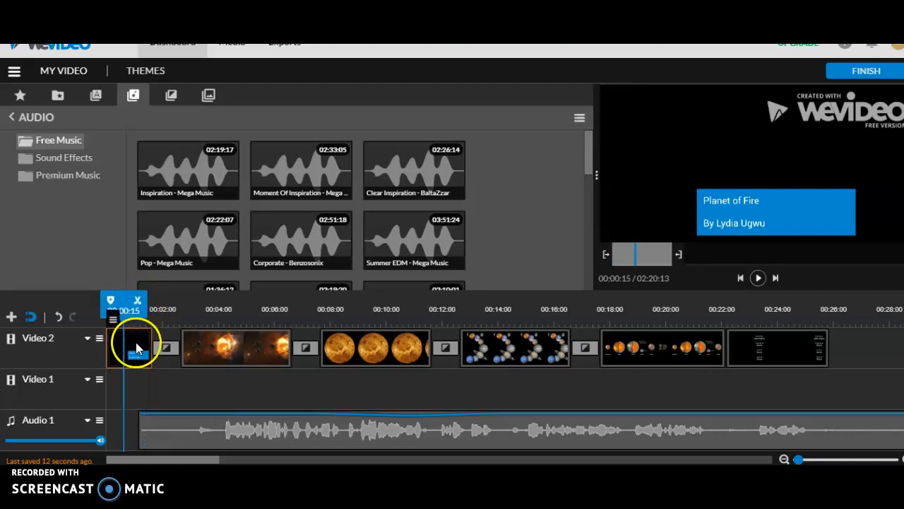
click(211, 97)
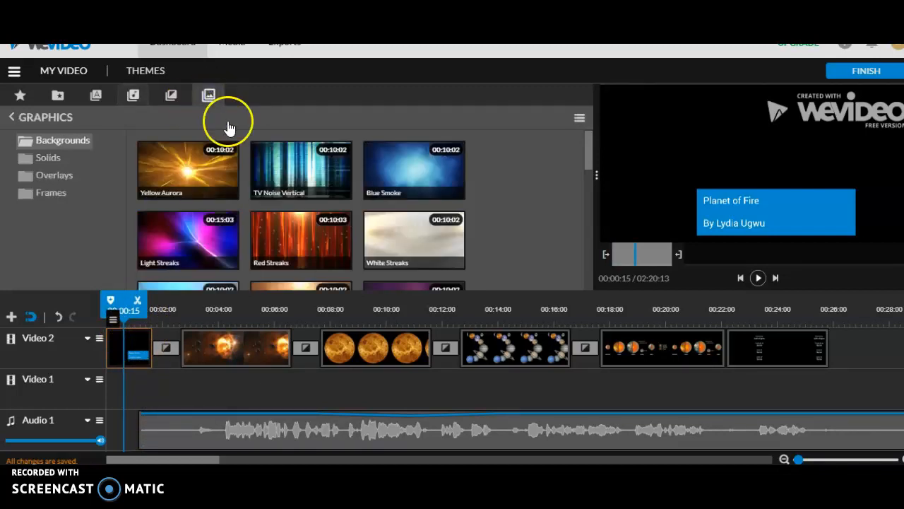
click(176, 234)
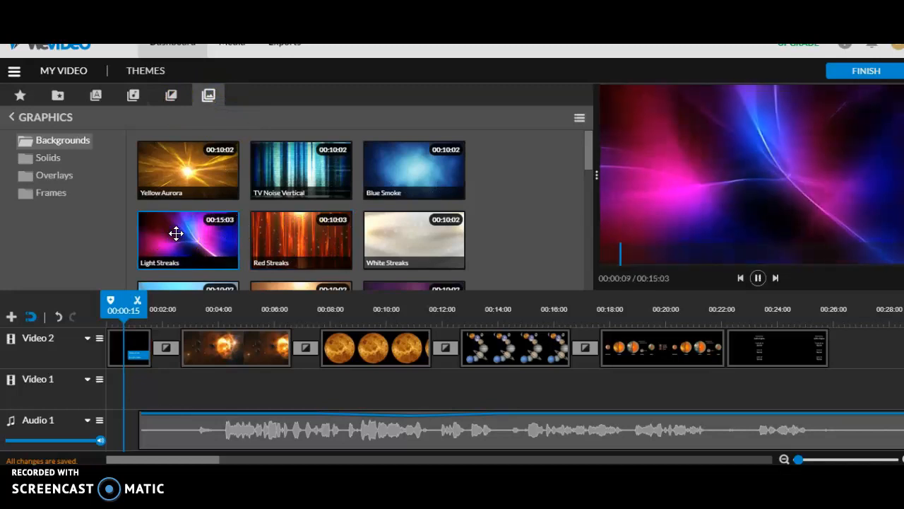
mouse_move(176, 234)
mouse_down()
mouse_move(139, 400)
mouse_move(127, 402)
mouse_up()
click(128, 354)
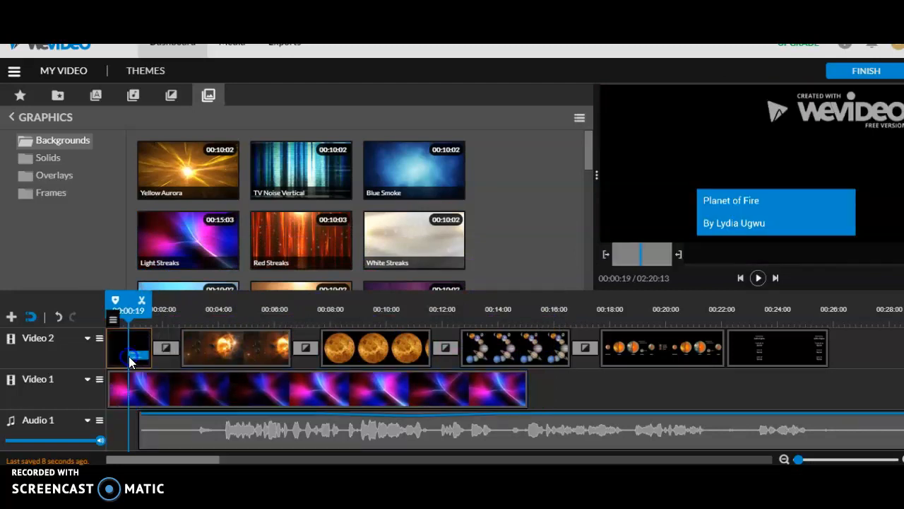
Trim the Light Streaks background to the length of the title clip and play the opening to check it.
mouse_move(525, 390)
mouse_down()
mouse_move(140, 340)
mouse_move(151, 342)
mouse_up()
drag(150, 302, 101, 301)
key(space)
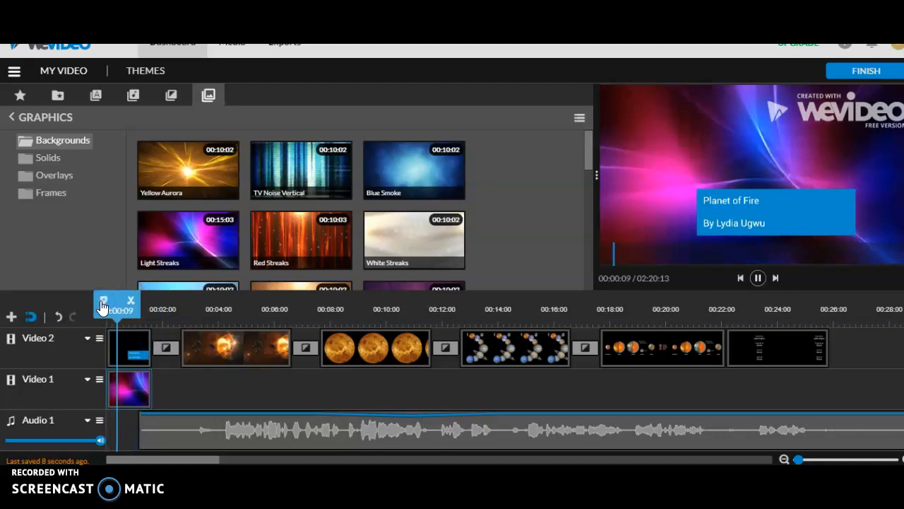
key(space)
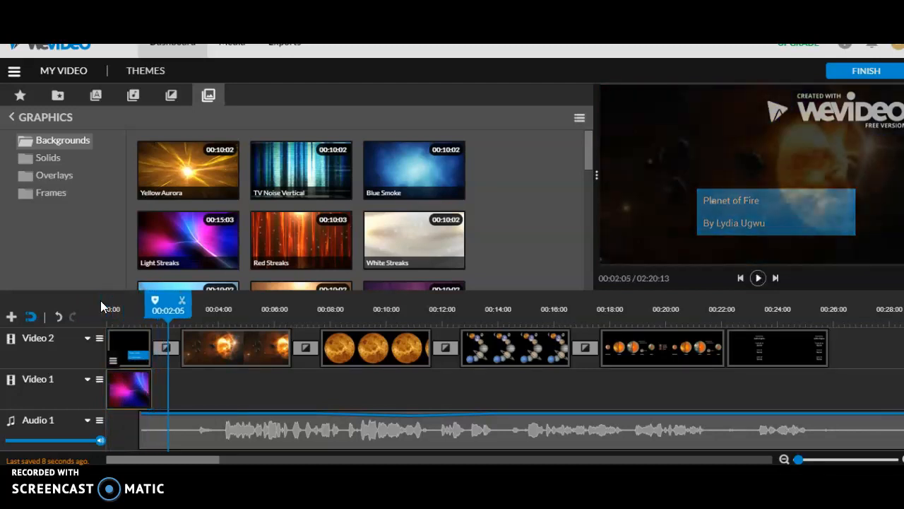
click(121, 385)
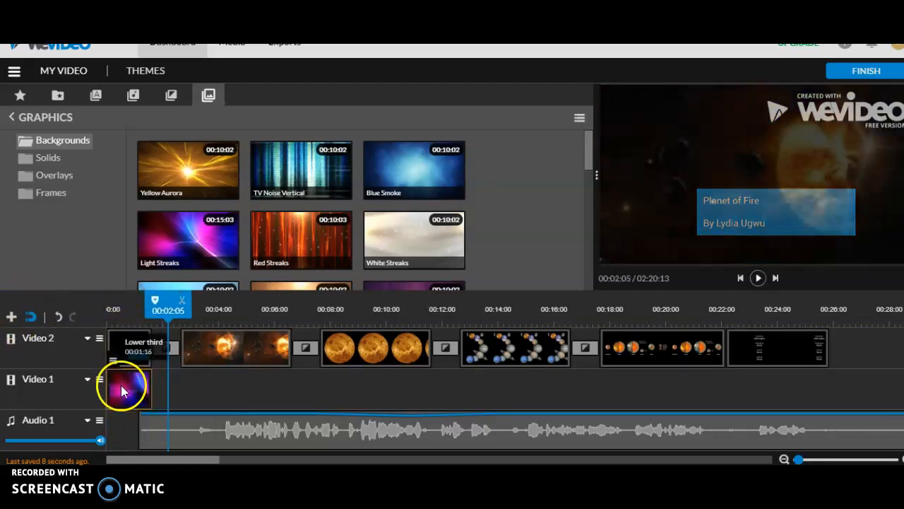